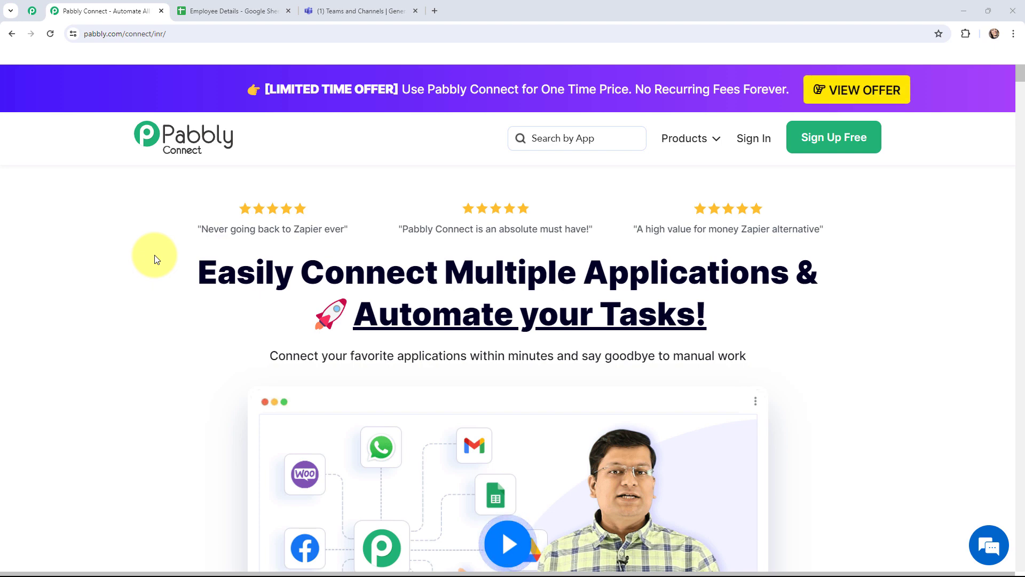
Switch to the Employee Details sheet listing five employees' names, emails, phones and birth dates
left_click(224, 12)
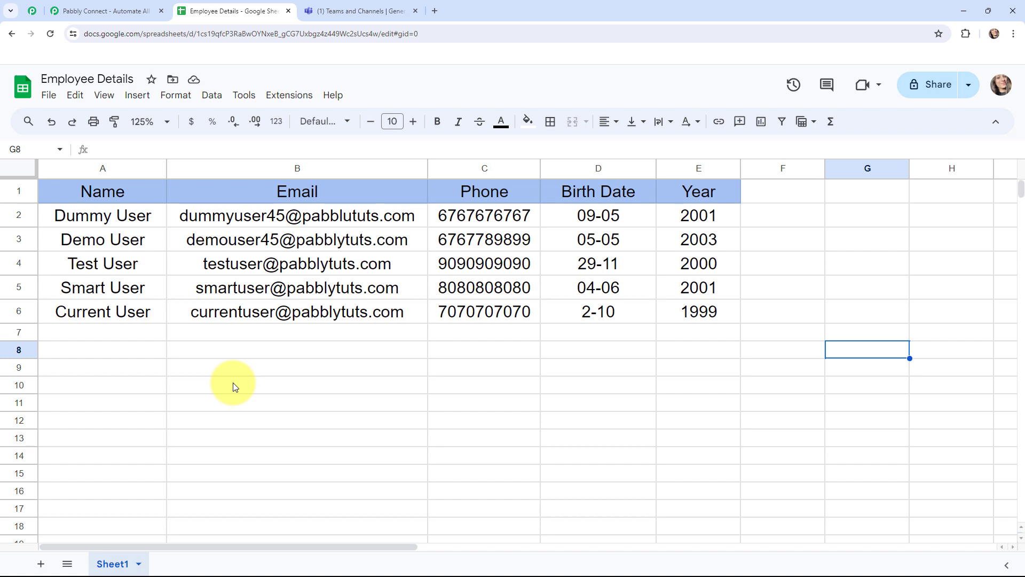
Return to the Pabbly Connect site and reach the All Pabbly Apps page
left_click(107, 11)
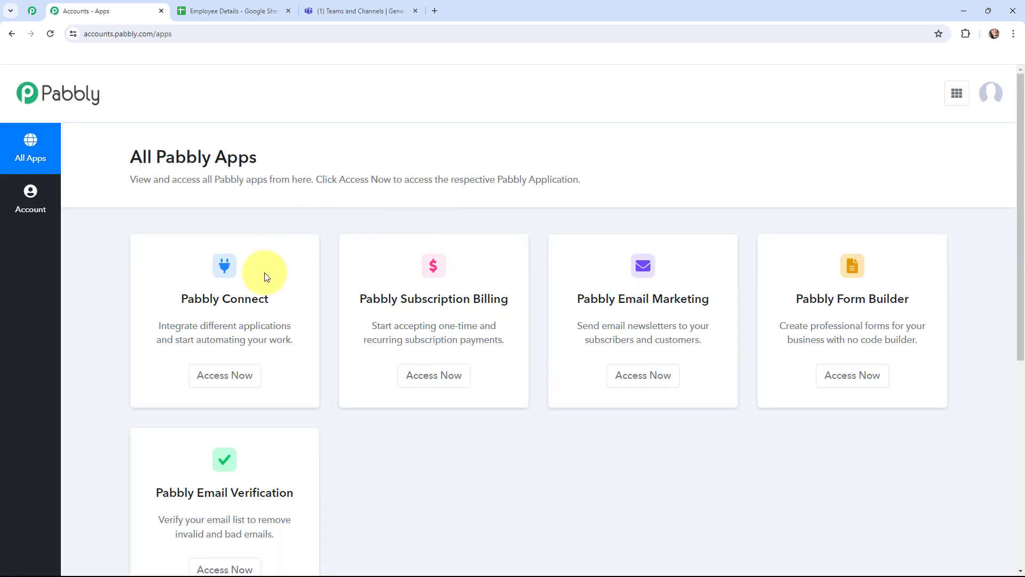
Create the workflow 'Send Birthday Wishes on Microsoft Teams from Google Sheets' in the Auto-Greetings with Pabbly folder
left_click(221, 377)
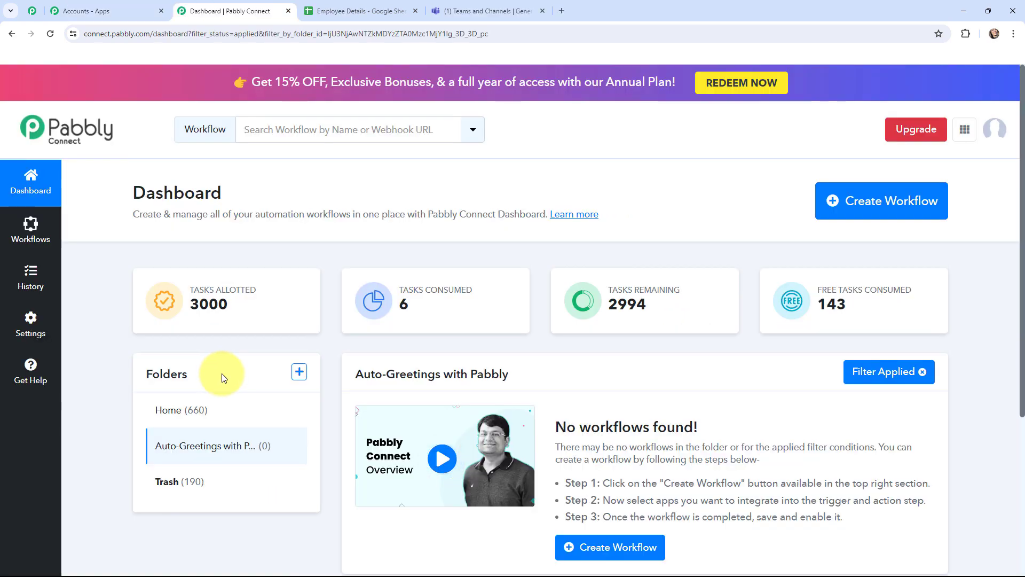
left_click(858, 208)
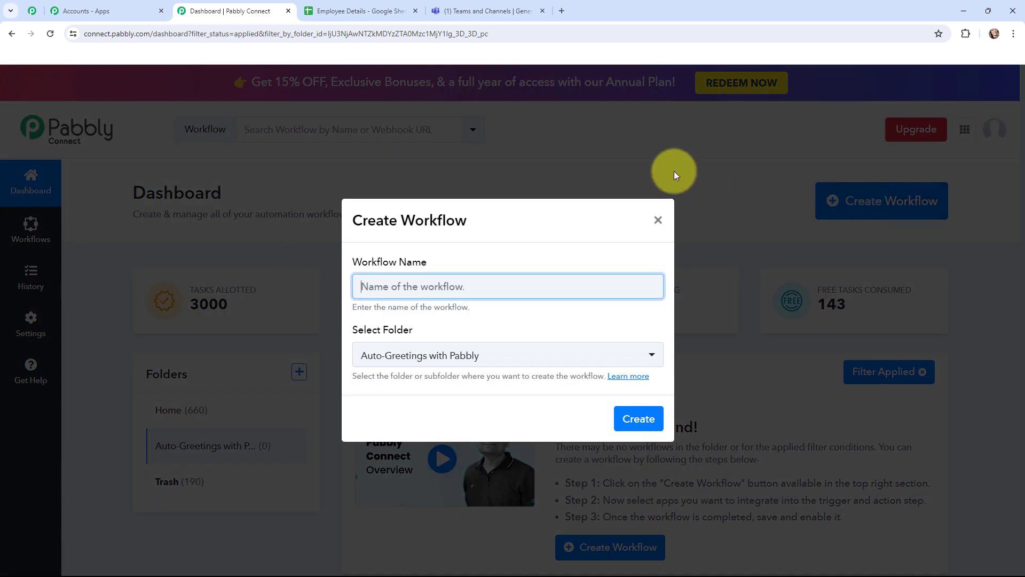
type("Send Birthday Wishes on Microsoft Teams from Google Sheets")
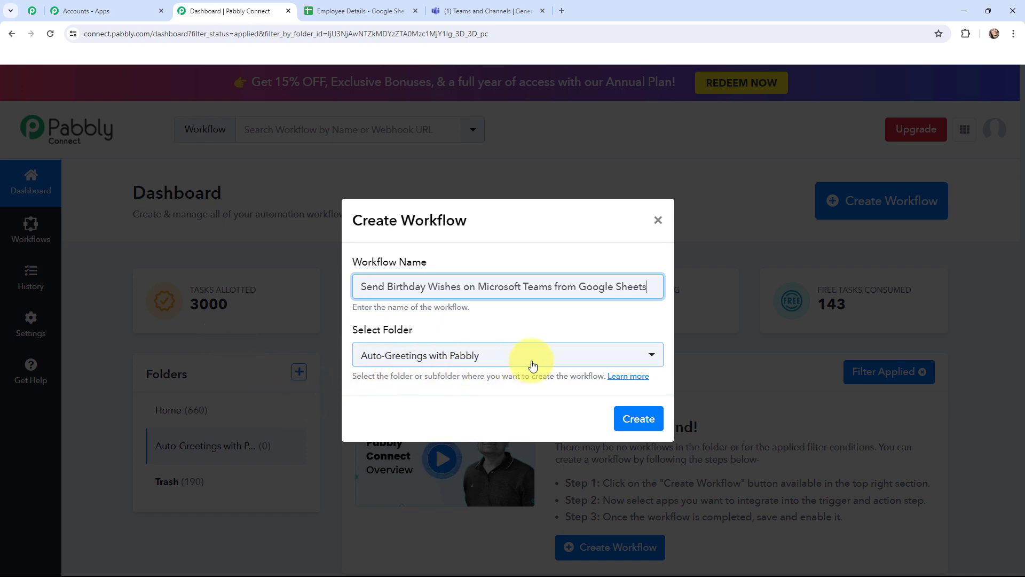
left_click(636, 418)
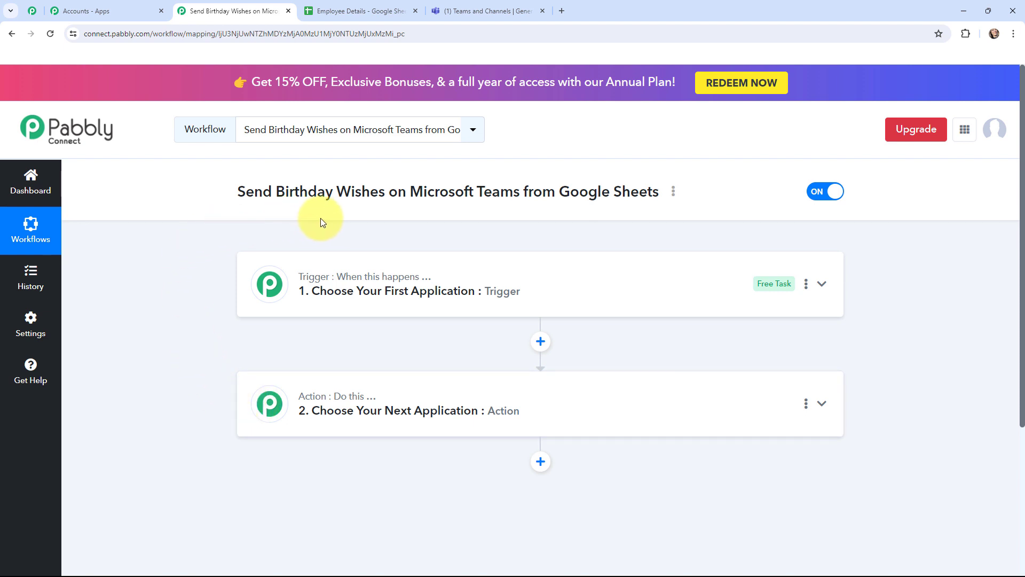
Check the Teams posts and the employee sheet, then choose Schedule as the trigger app
left_click(451, 7)
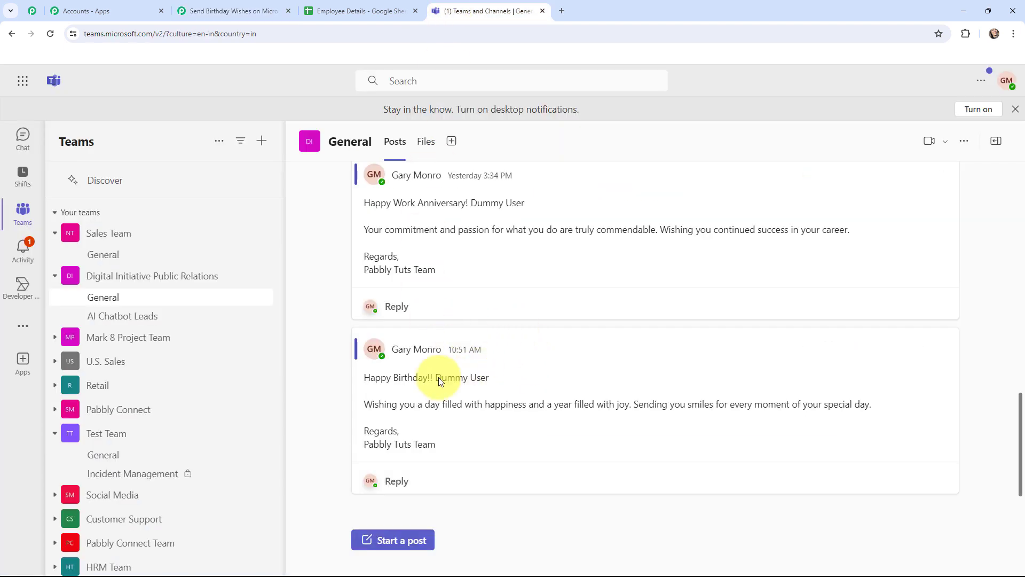
left_click(342, 9)
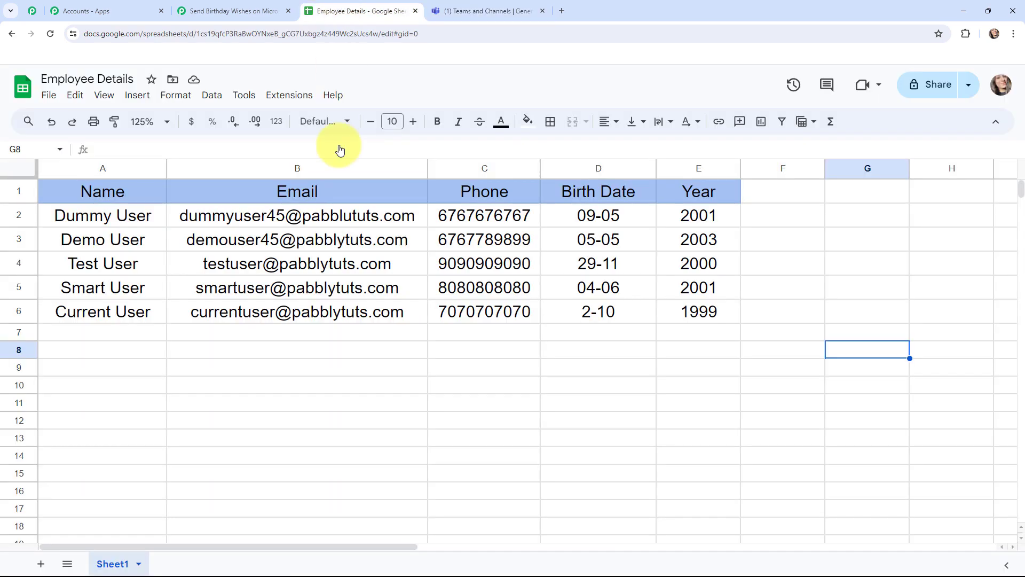
left_click(207, 10)
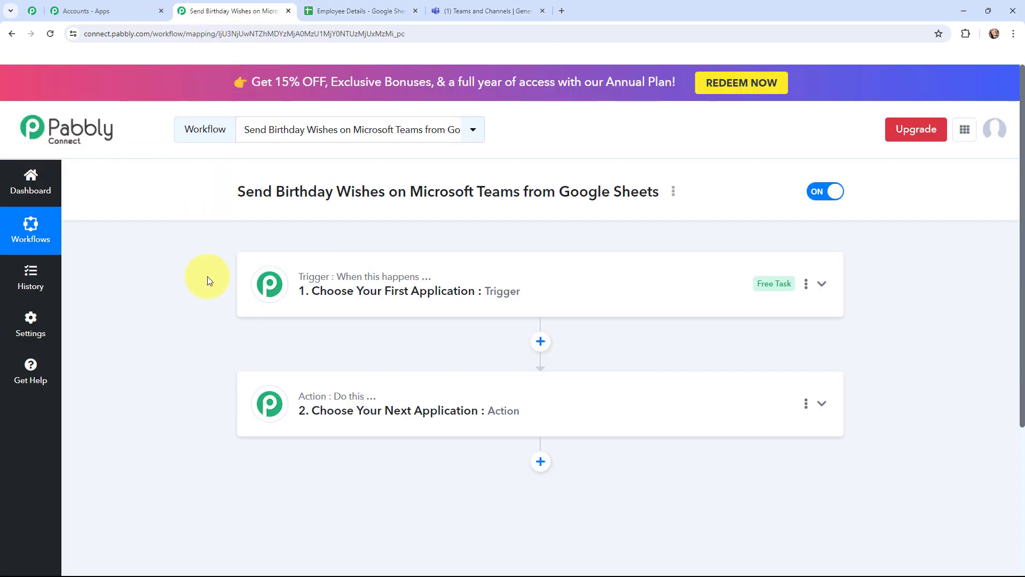
left_click(274, 289)
left_click(314, 365)
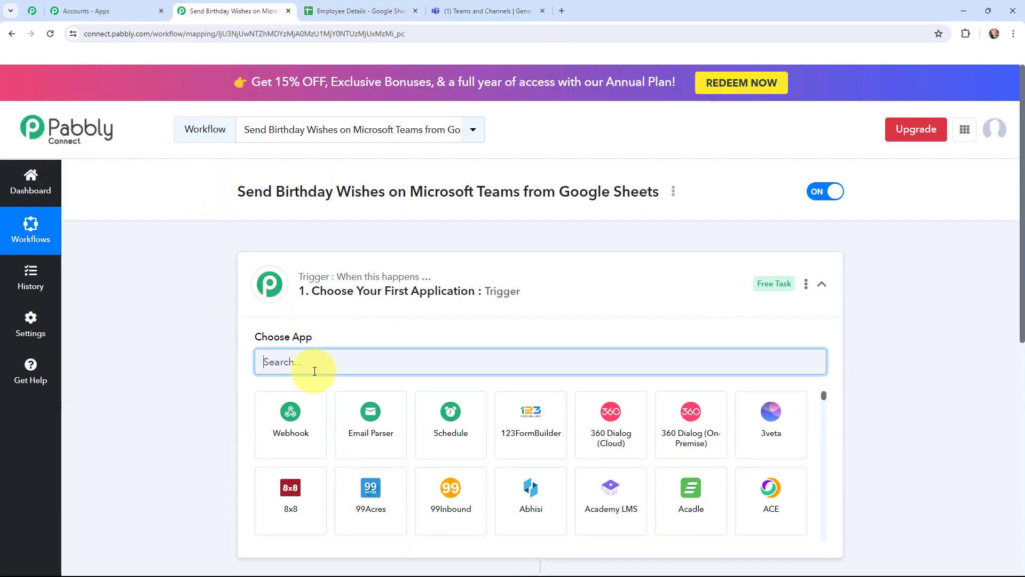
type("sch")
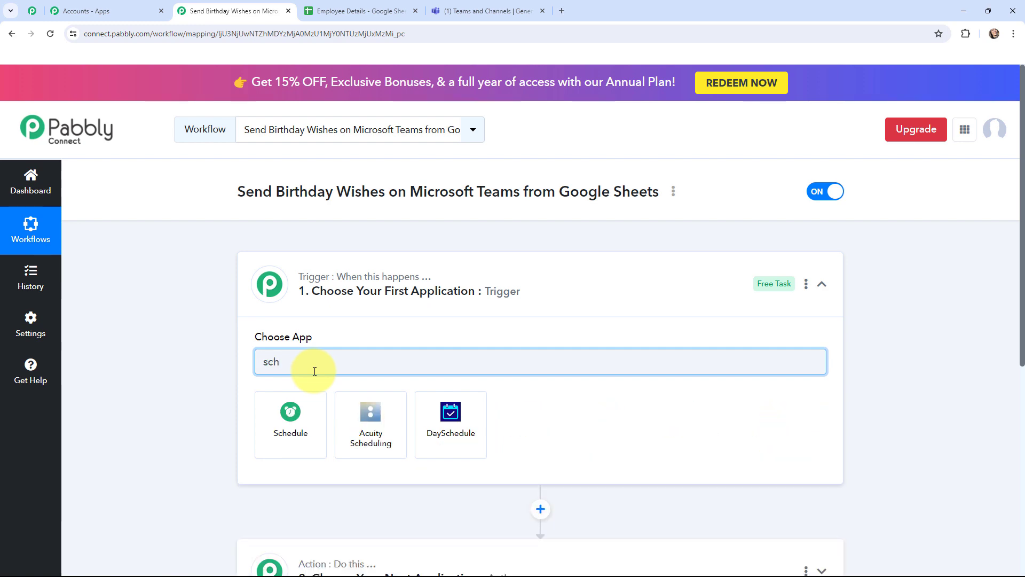
left_click(290, 413)
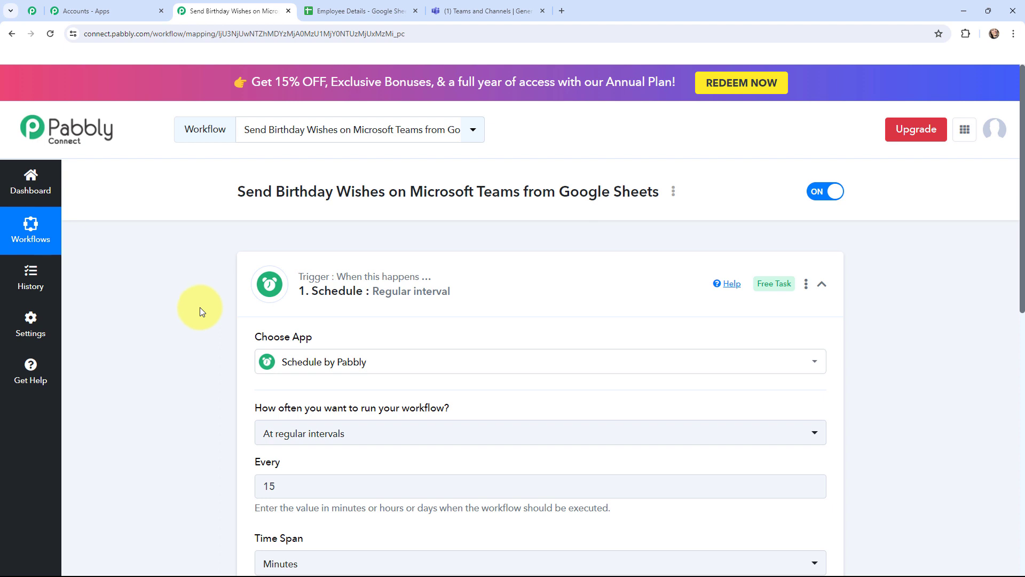
Set the schedule trigger to run every day at 08:00 and save it
scroll(203, 300, "down", 2)
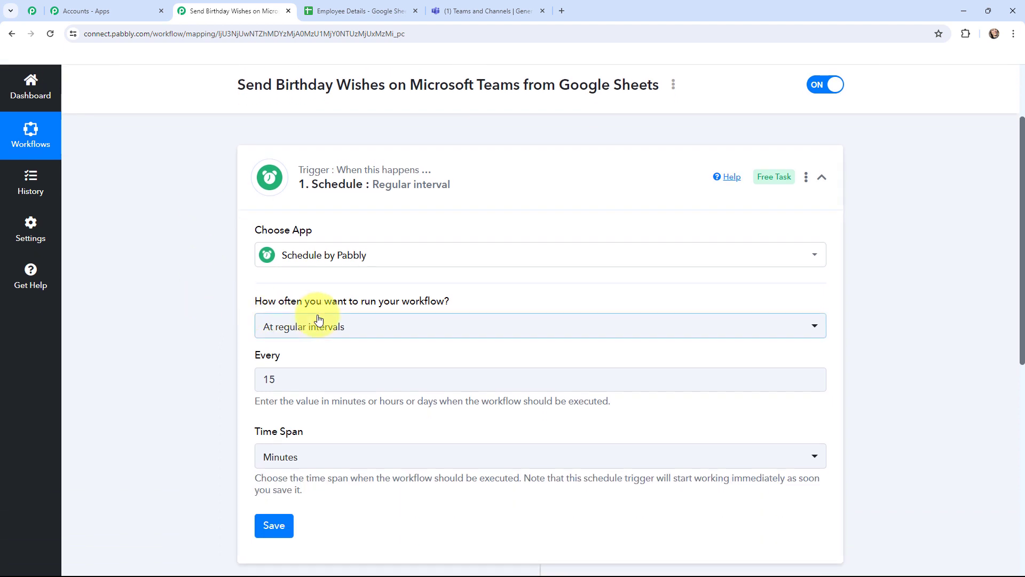
left_click(298, 319)
left_click(311, 437)
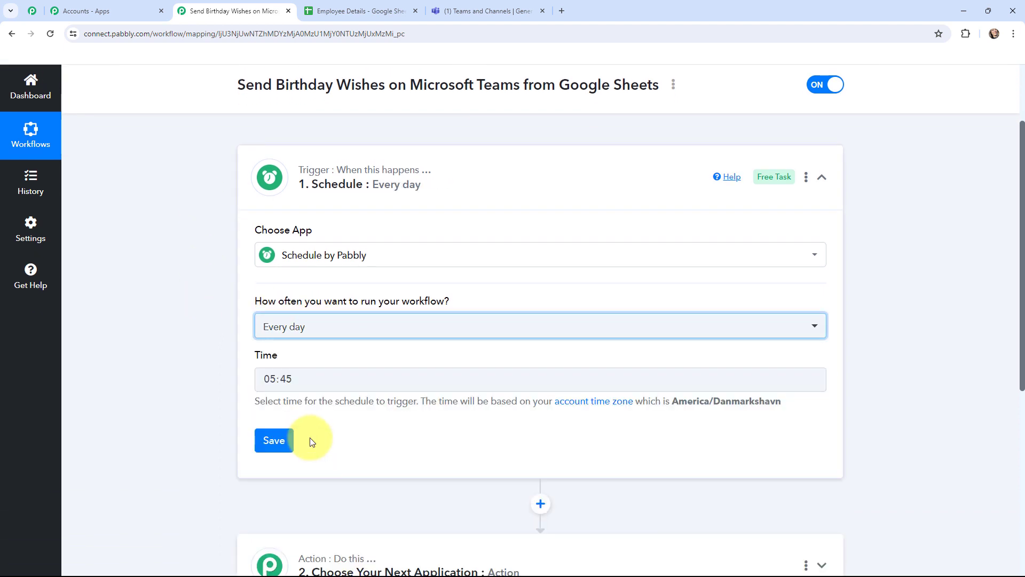
left_click(276, 378)
left_click(274, 474)
scroll(309, 467, "down", 5)
left_click(313, 440)
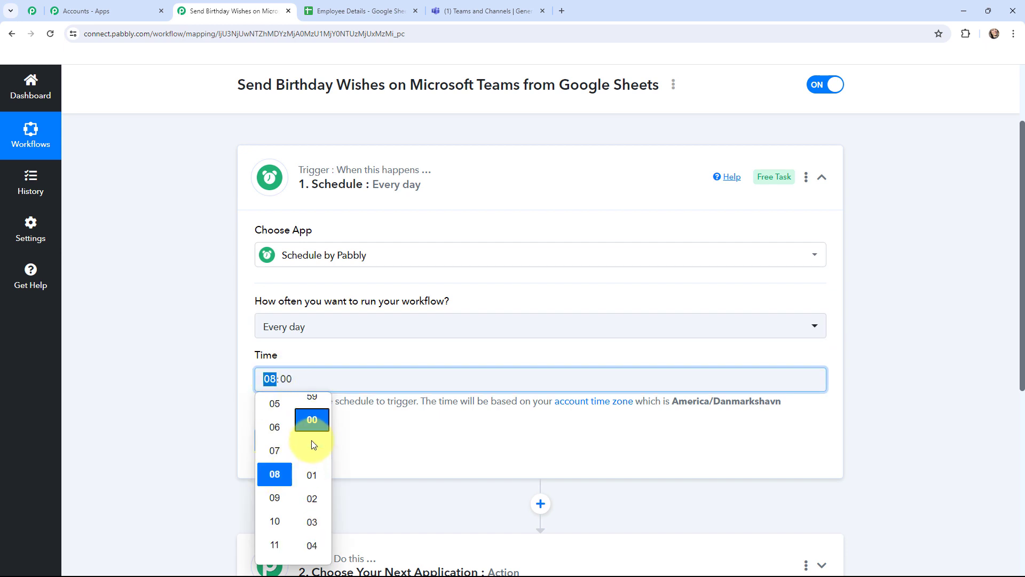
left_click(210, 393)
left_click(280, 447)
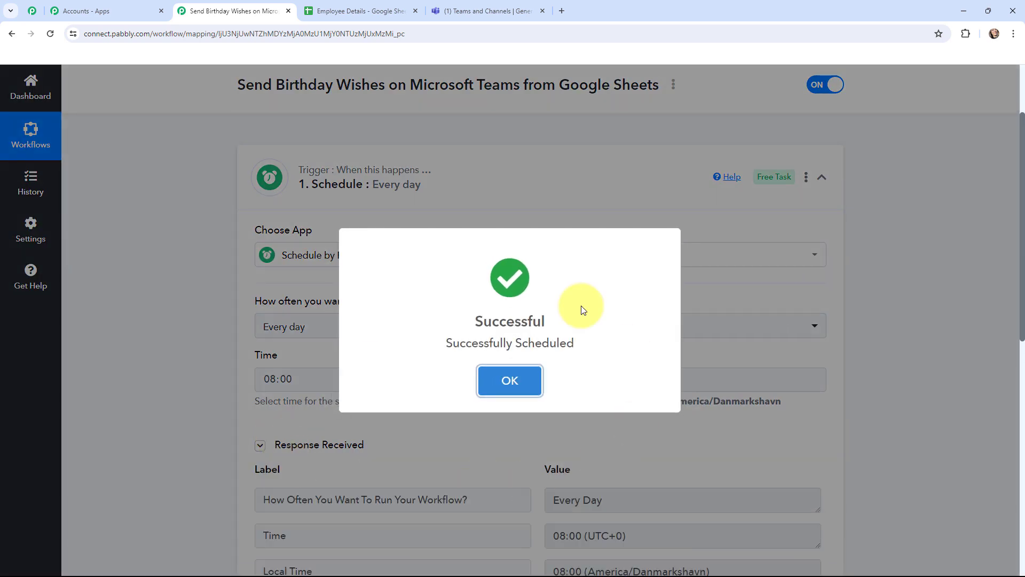
left_click(532, 380)
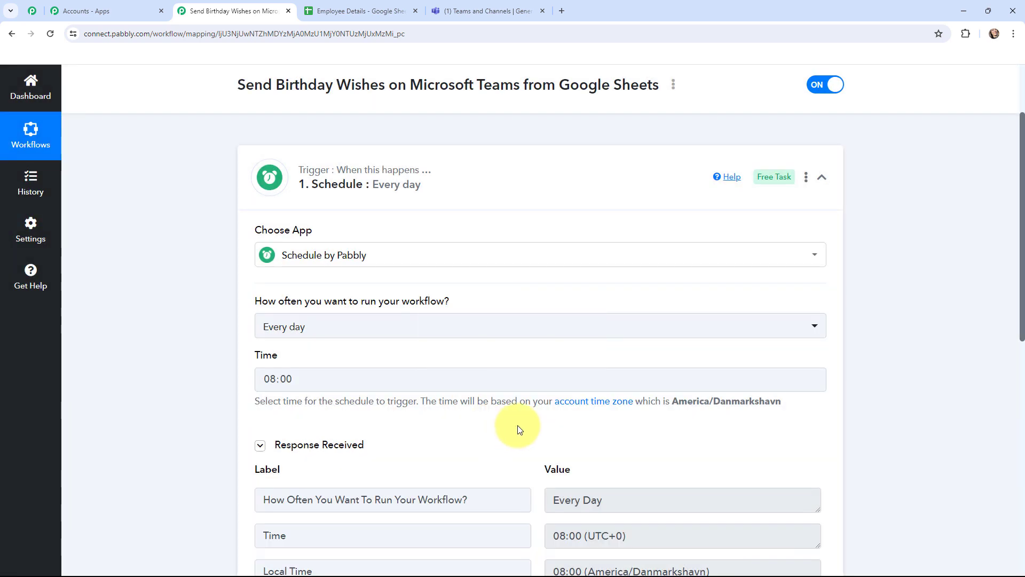
Expand the second workflow step to choose its app
scroll(518, 417, "down", 4)
scroll(389, 412, "down", 2)
left_click(390, 408)
scroll(389, 410, "down", 8)
scroll(389, 410, "up", 5)
Make the action step Date/Time Formatter with the Current Date event and connect it
left_click(374, 297)
type("date")
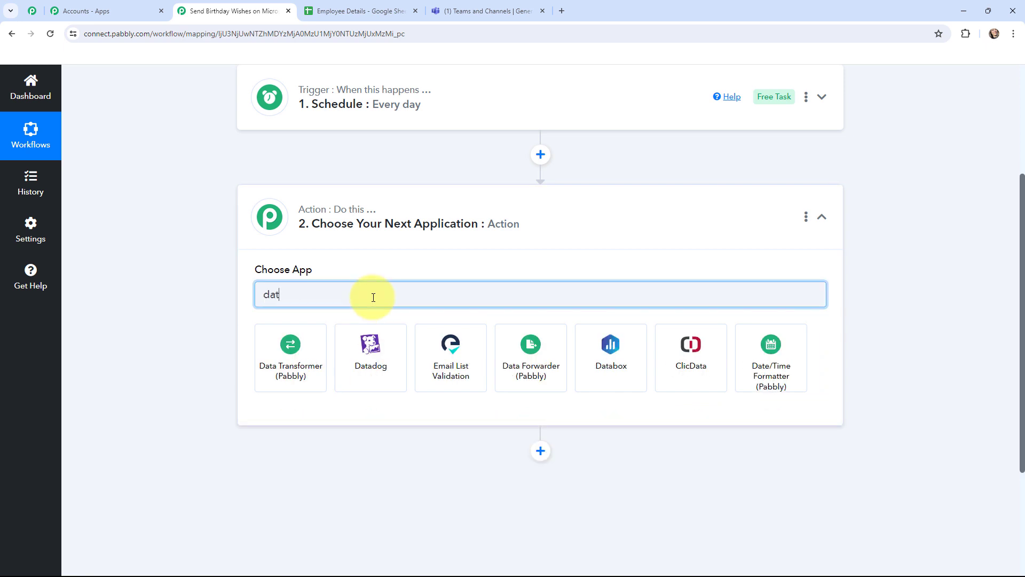
left_click(298, 365)
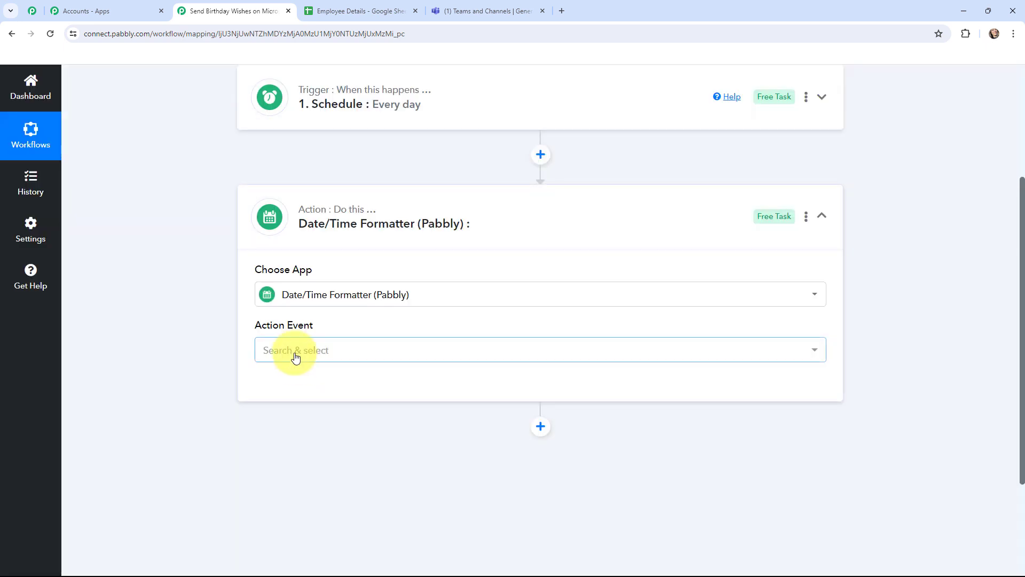
left_click(295, 350)
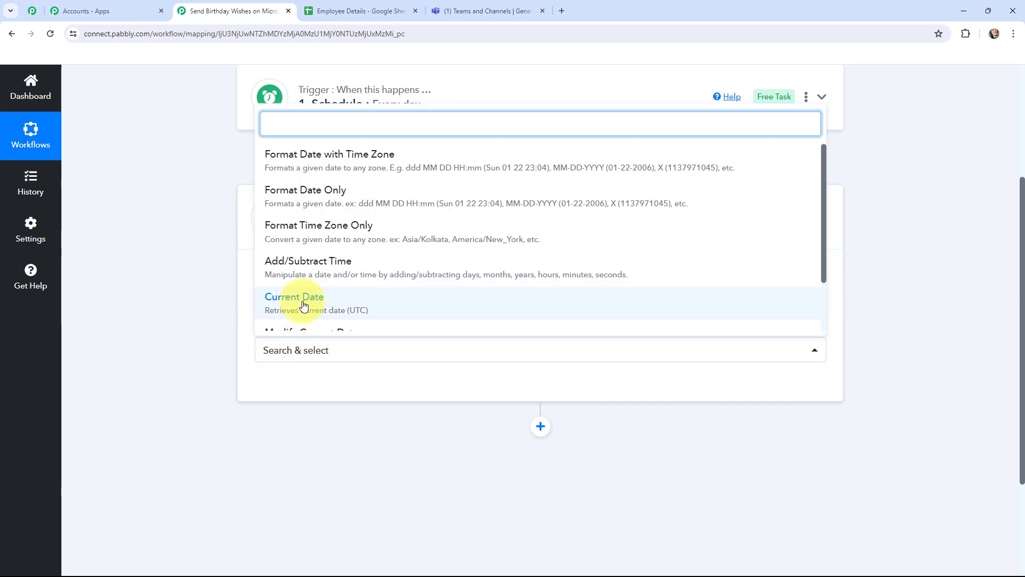
left_click(297, 302)
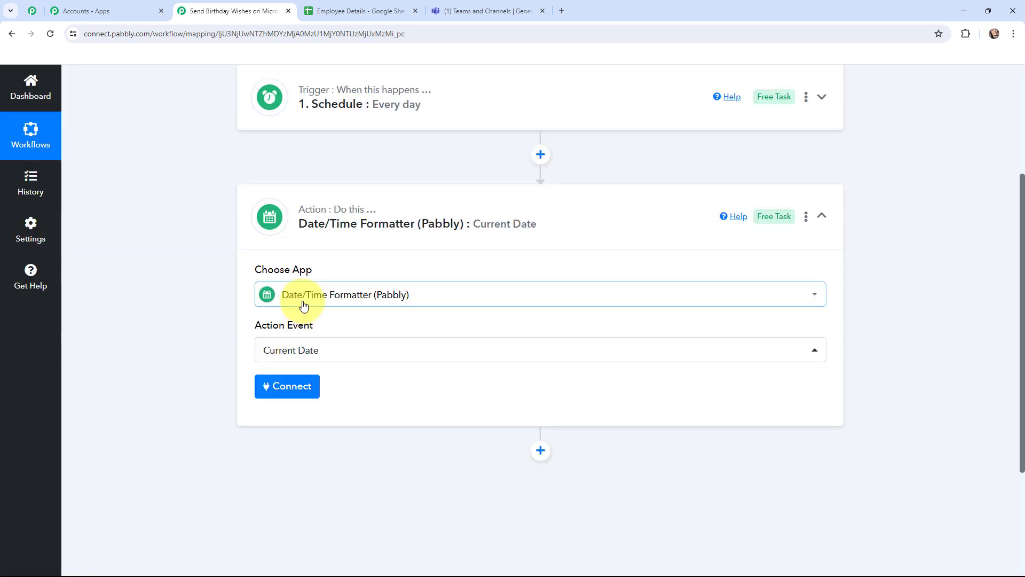
left_click(287, 387)
Set the basic format to DD-MM-YYYY and test the step, returning 09-05-2024
scroll(555, 376, "down", 3)
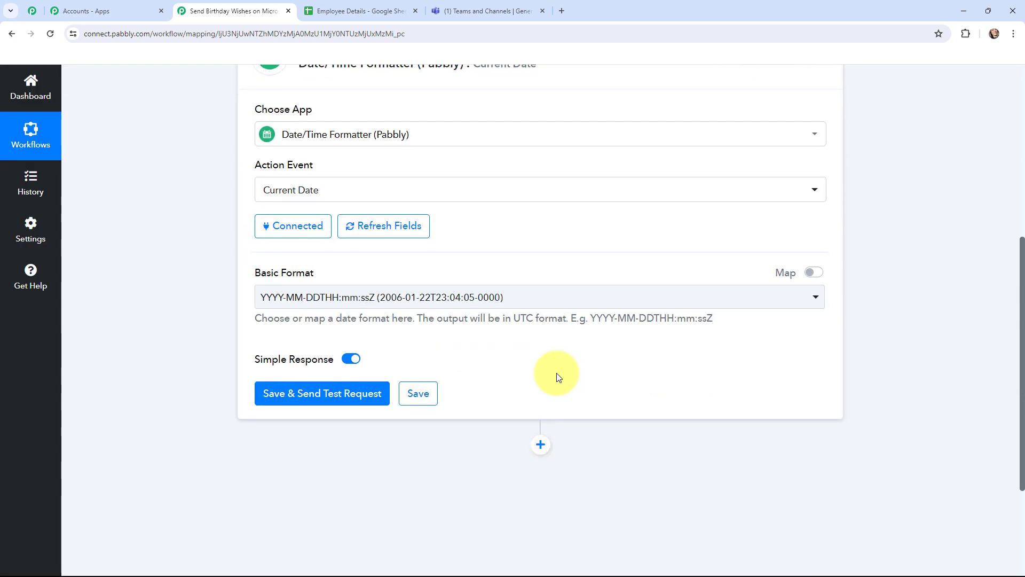
left_click(423, 299)
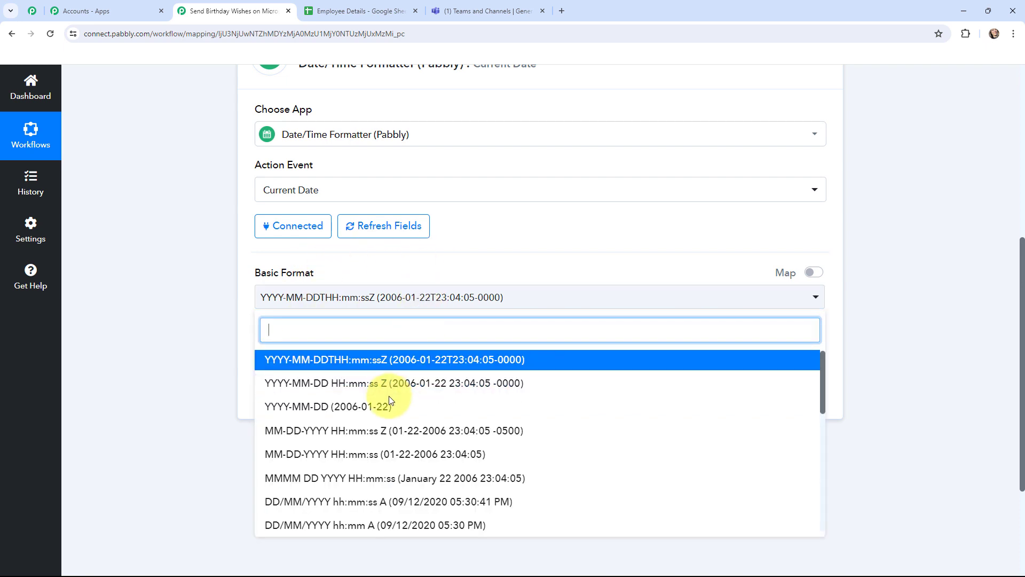
scroll(389, 399, "down", 8)
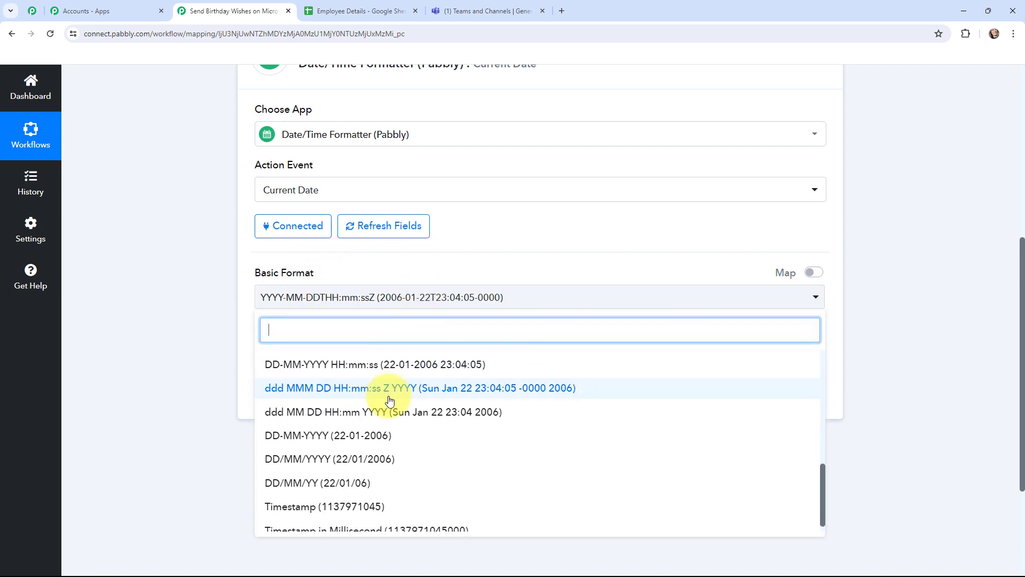
left_click(389, 422)
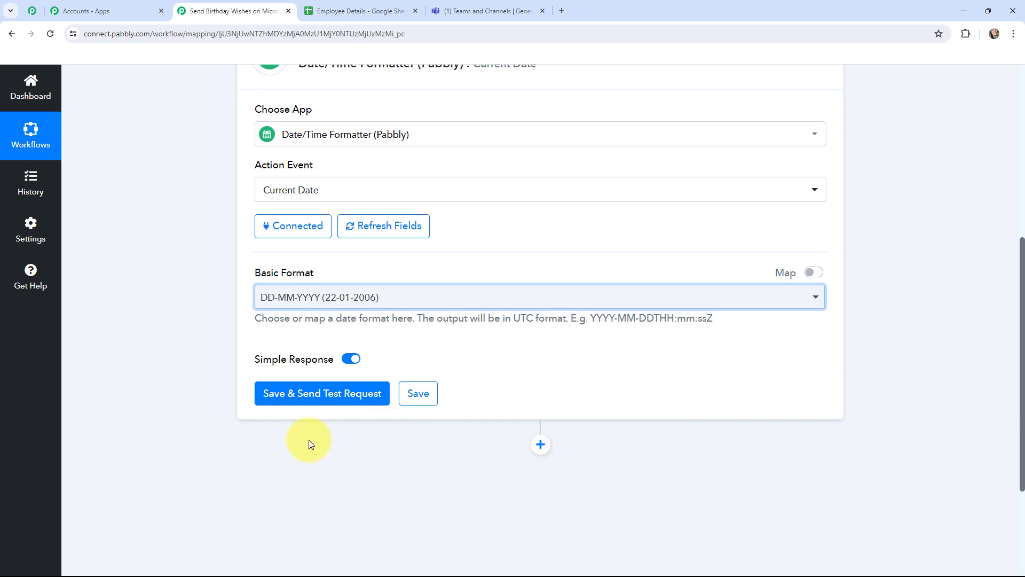
left_click(314, 399)
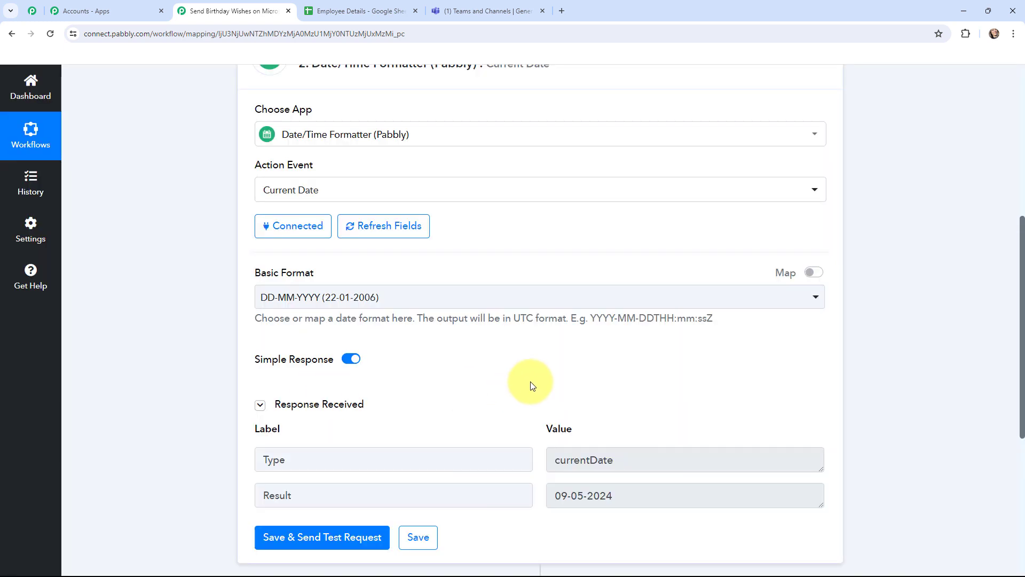
scroll(531, 386, "down", 2)
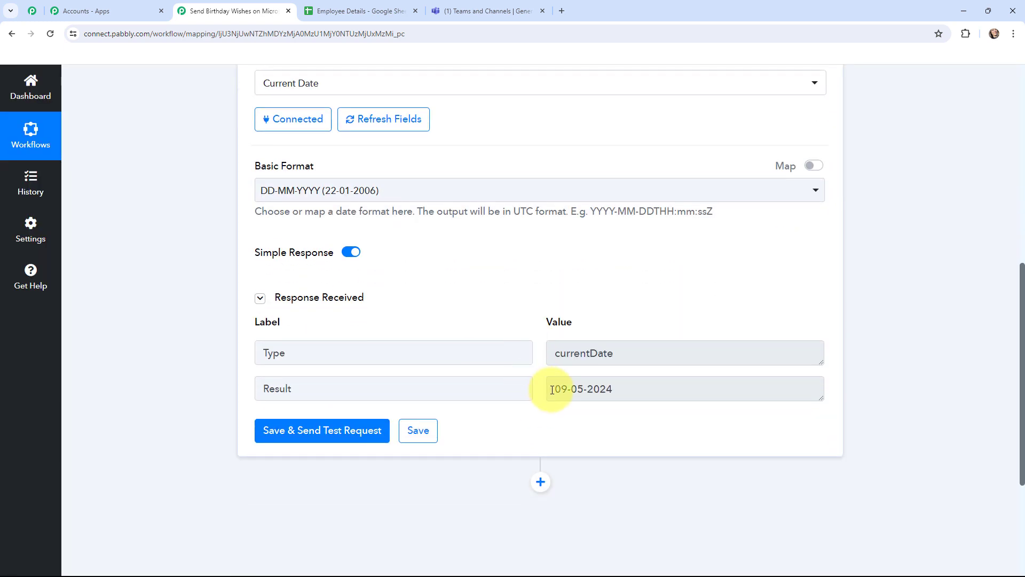
left_click(552, 390)
left_click_drag(556, 390, 622, 388)
left_click(622, 388)
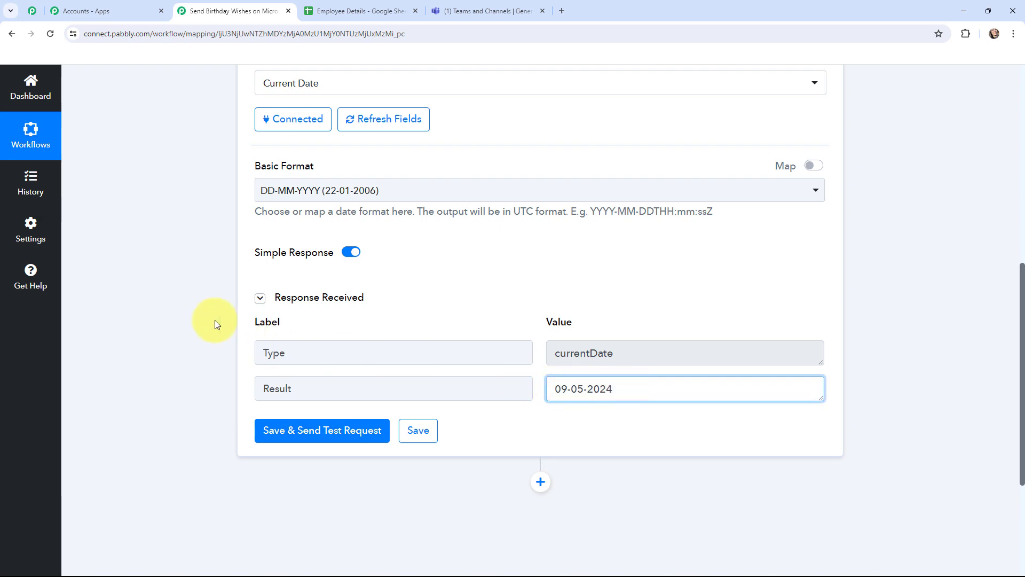
scroll(210, 319, "up", 6)
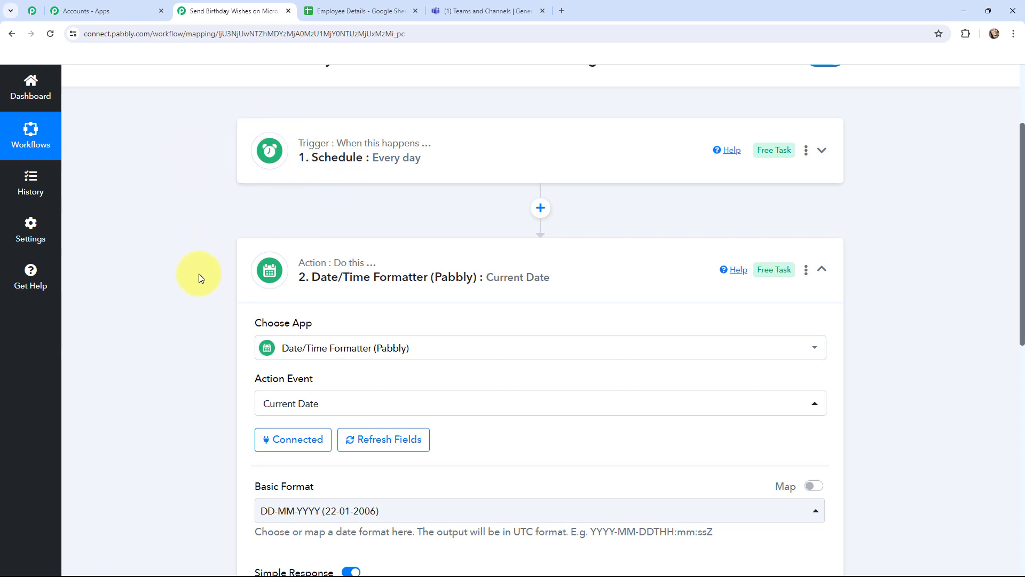
scroll(199, 277, "down", 5)
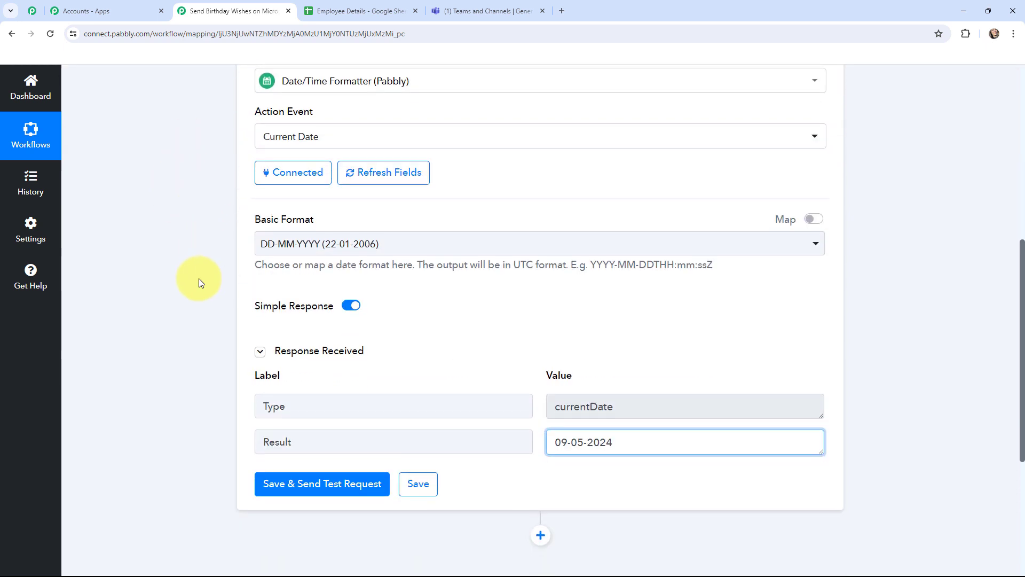
scroll(198, 277, "down", 2)
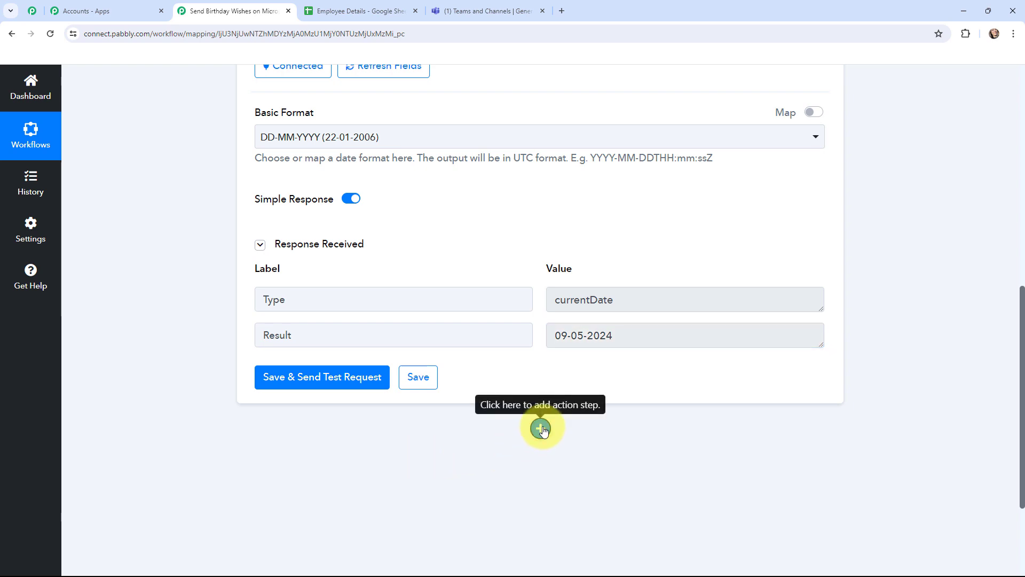
Add a Google Sheets step after the date formatter using Lookup Spreadsheet Rows V1
left_click(540, 431)
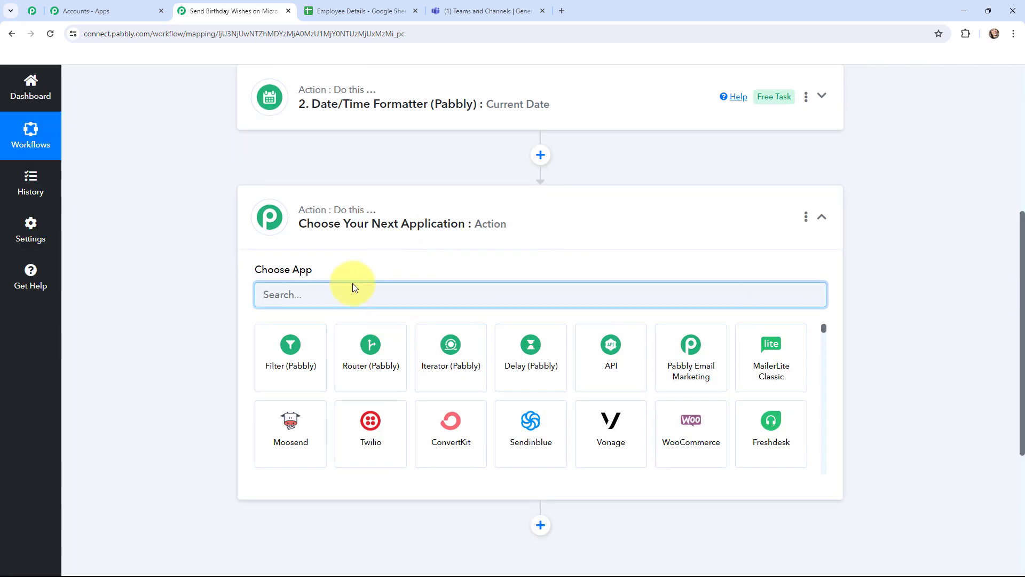
left_click(334, 10)
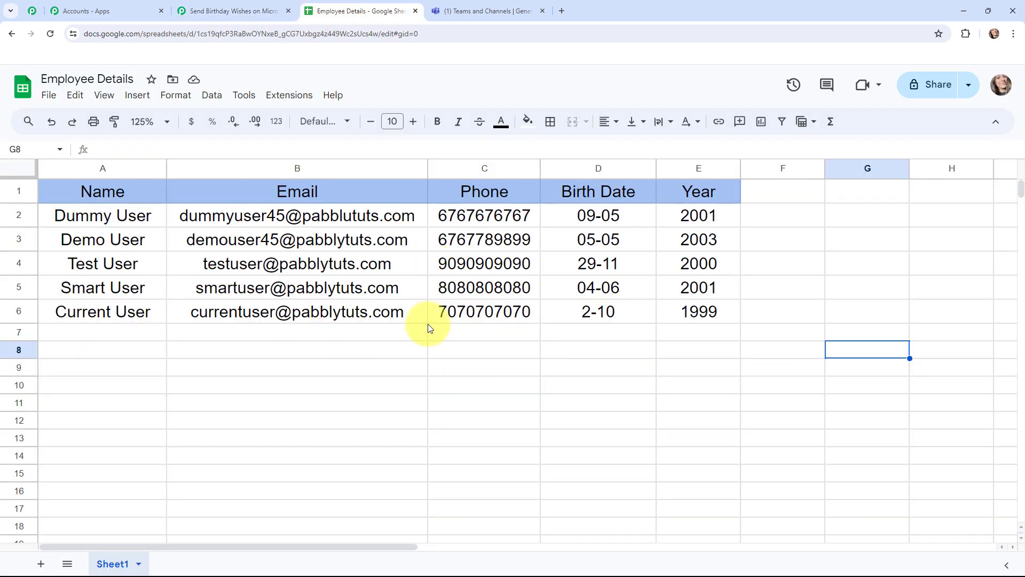
left_click(202, 5)
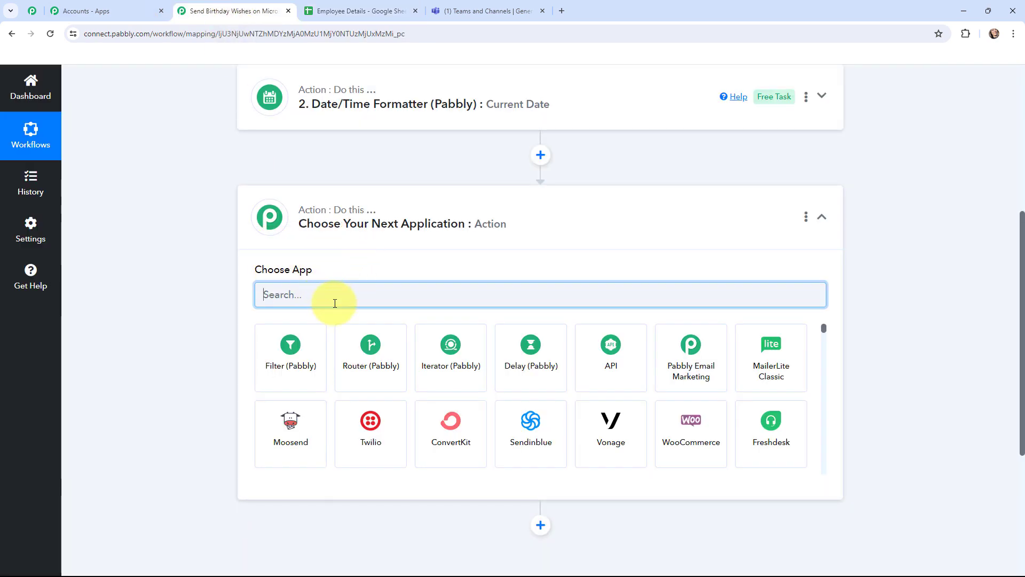
type("goog")
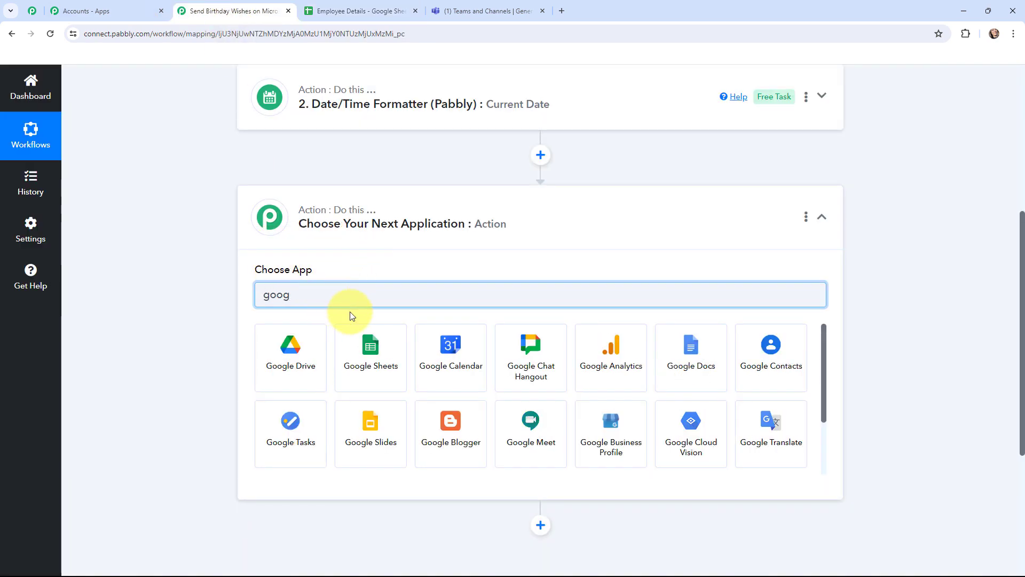
left_click(361, 338)
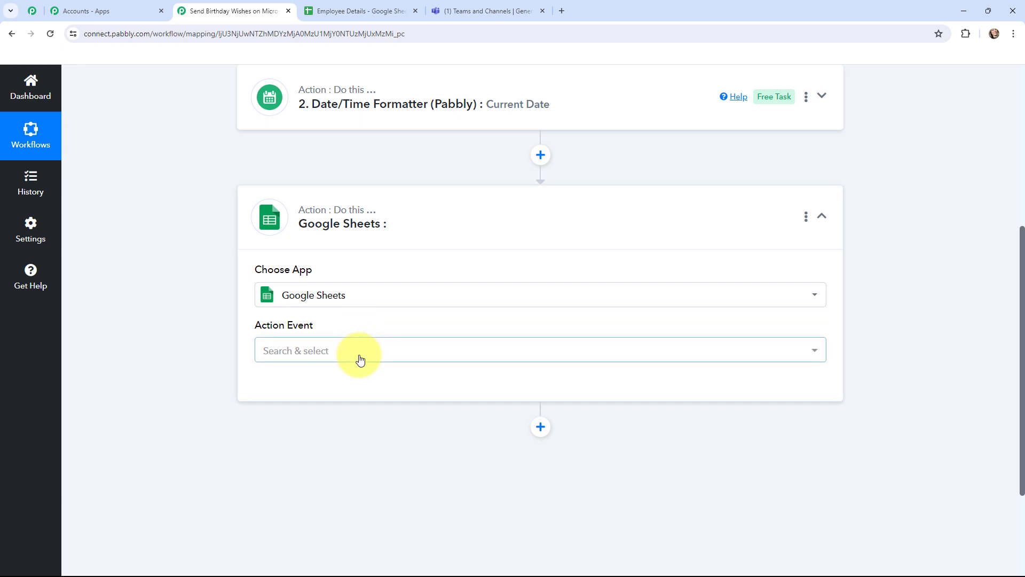
left_click(360, 357)
type("look")
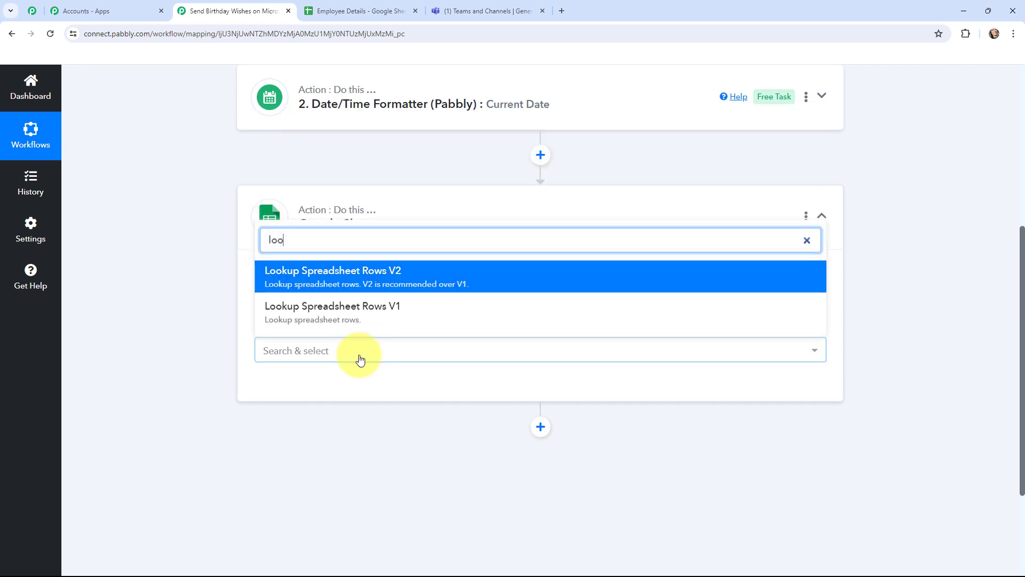
left_click(391, 324)
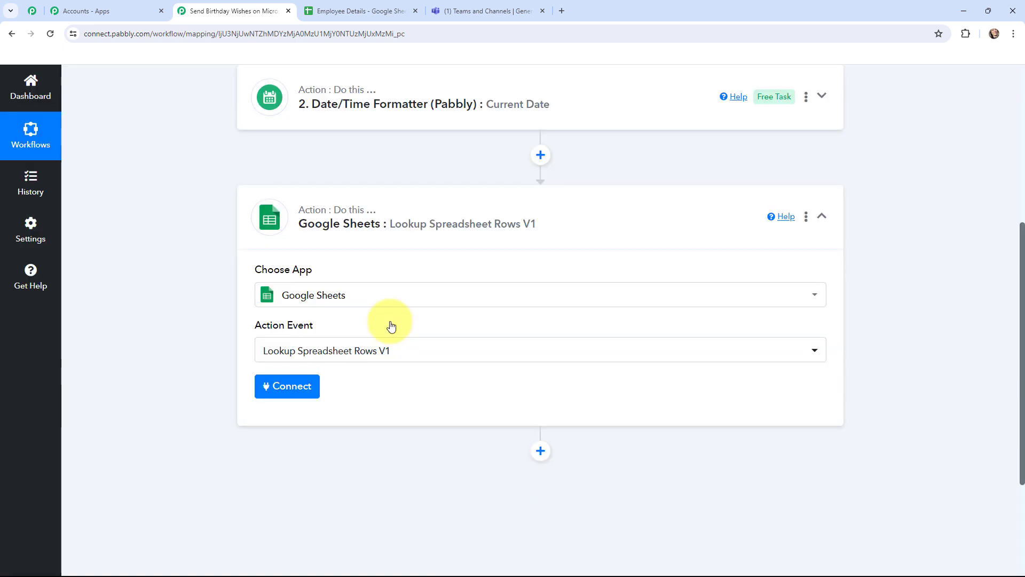
Authorise a new Google Sheets connection by signing in with Google and allowing access
left_click(292, 388)
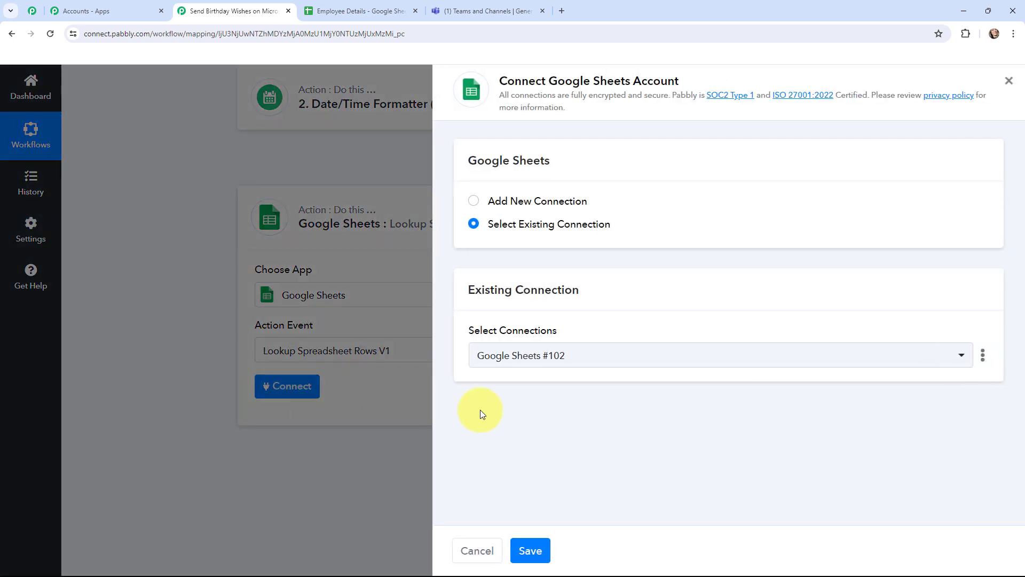
left_click(473, 201)
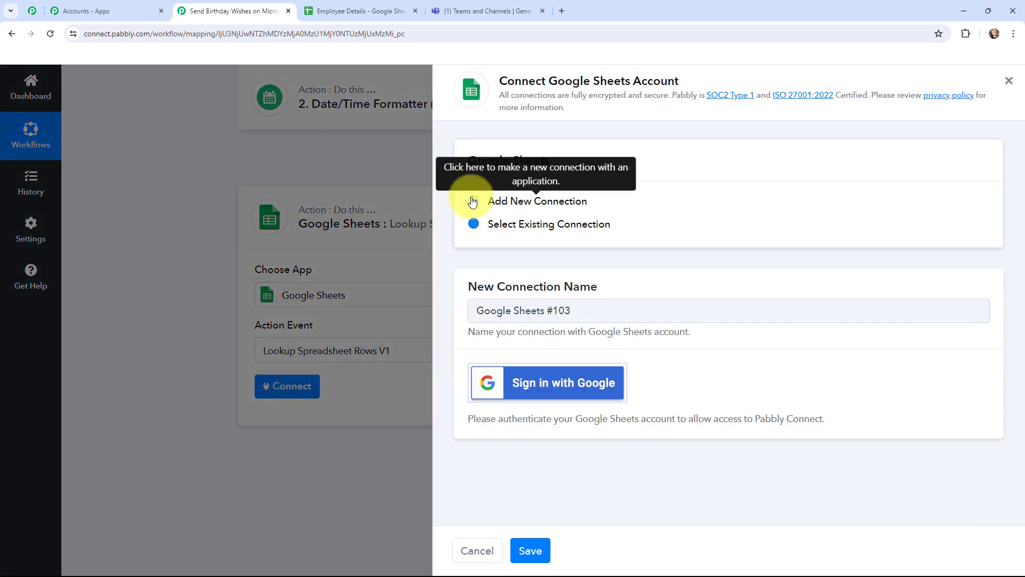
left_click(533, 379)
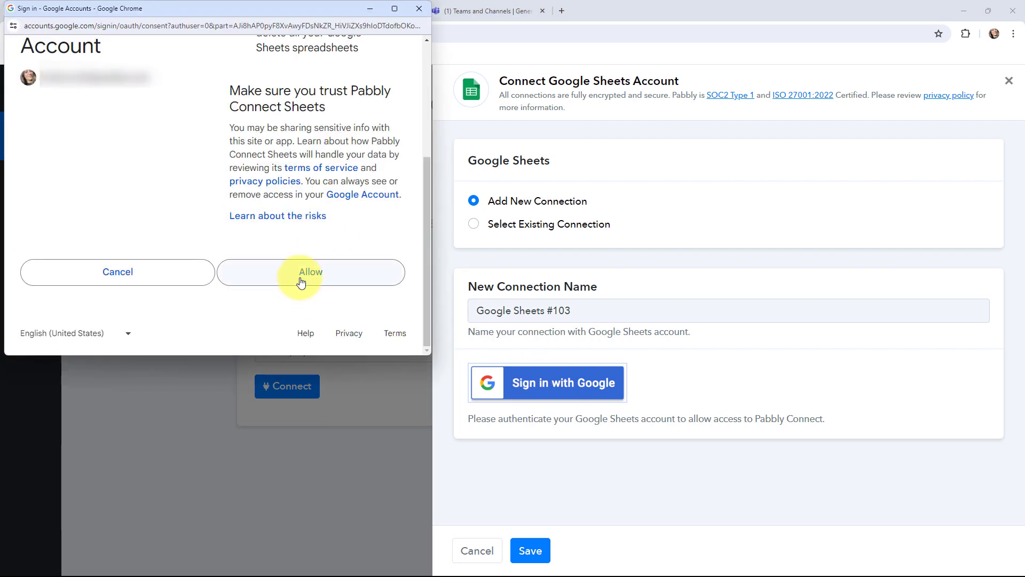
left_click(302, 282)
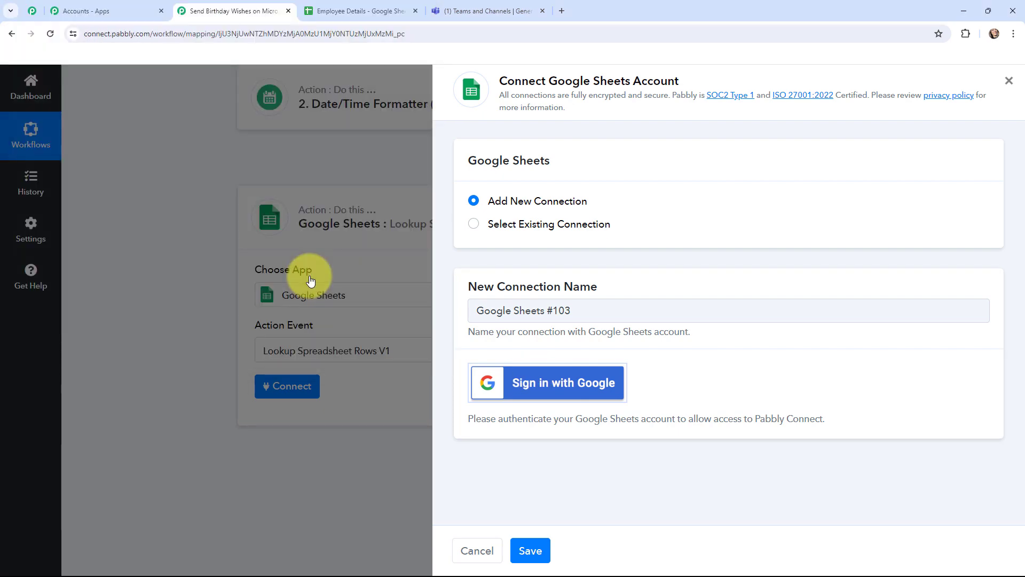
Select the Employee Details spreadsheet for the lookup, with Sheet1 filled in as the sheet
scroll(313, 274, "down", 1)
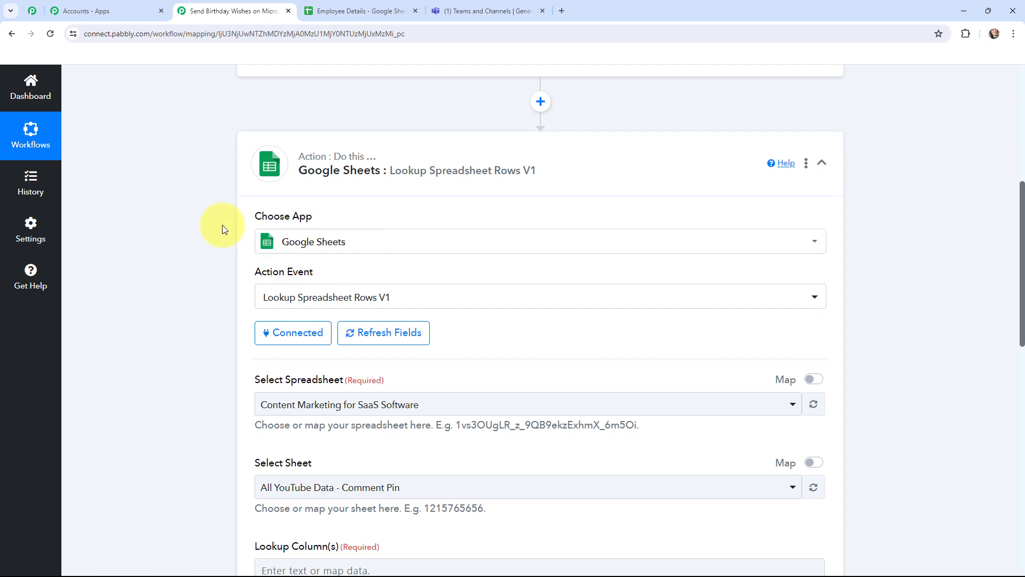
scroll(162, 252, "down", 1)
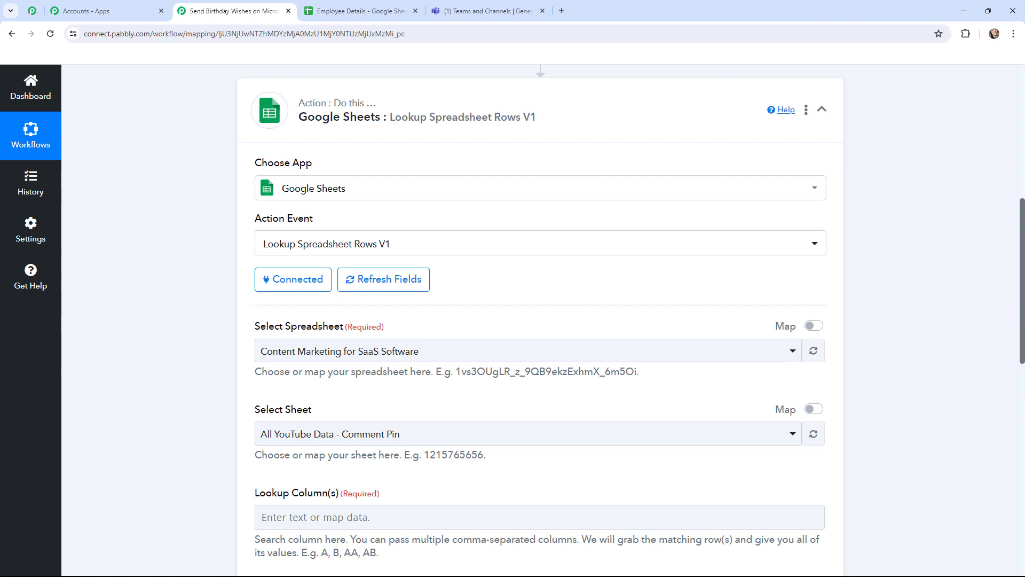
left_click(312, 5)
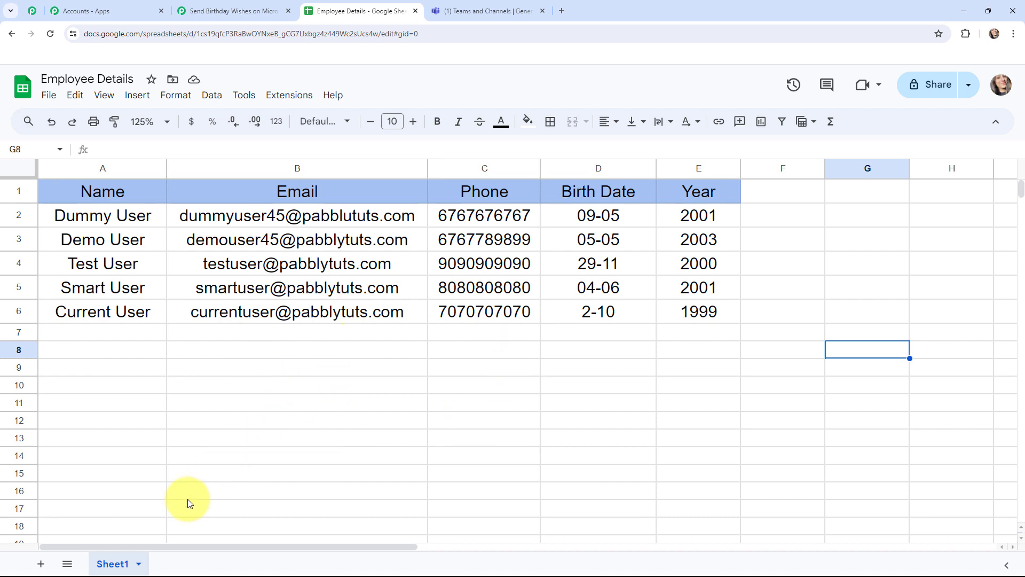
left_click(231, 10)
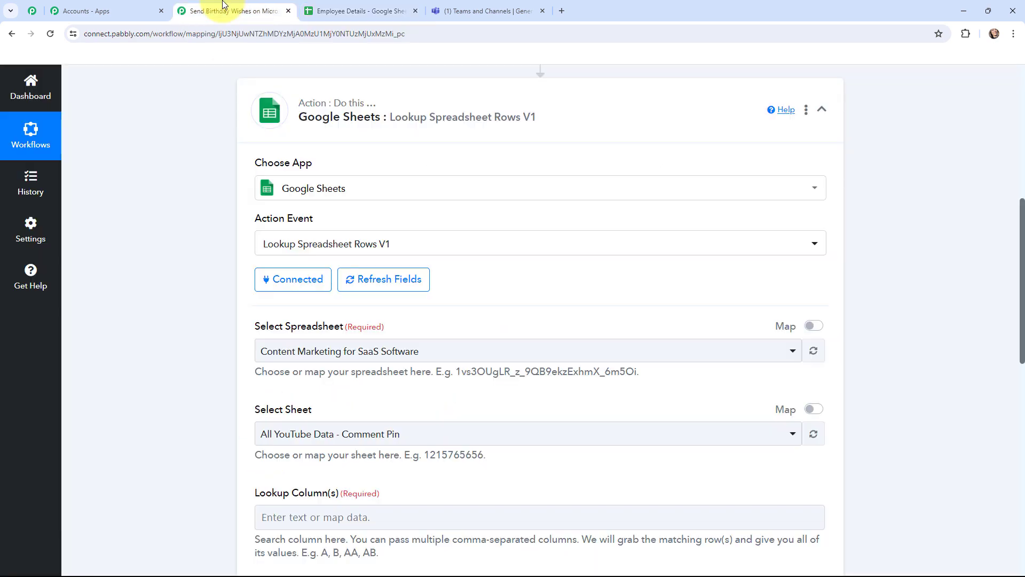
left_click(338, 348)
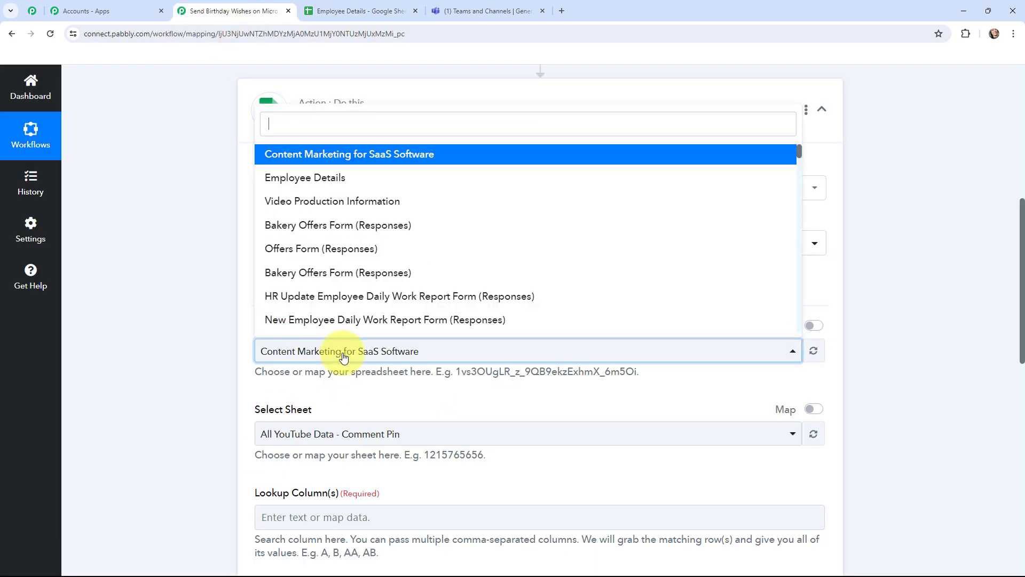
left_click(294, 181)
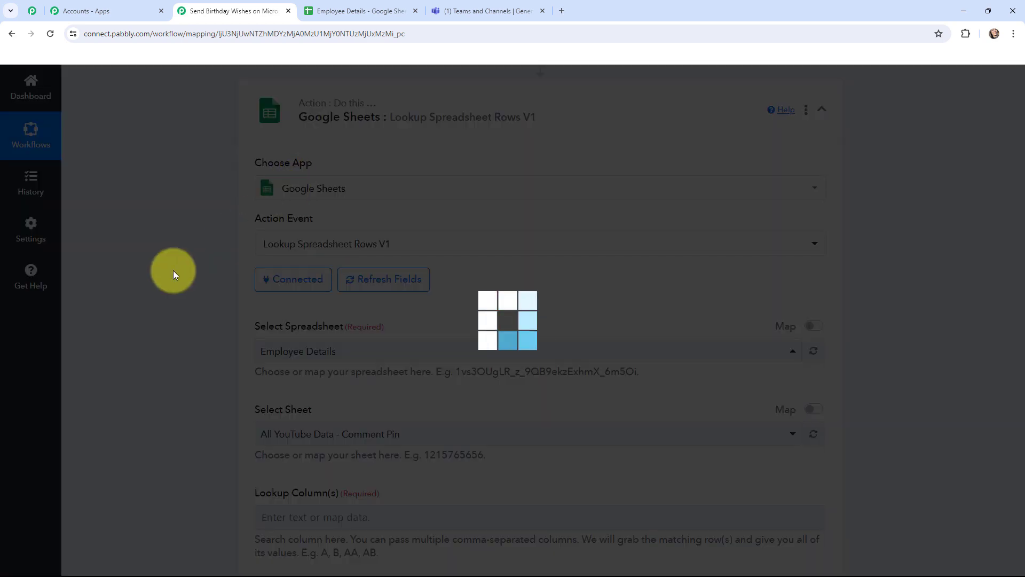
scroll(173, 271, "down", 4)
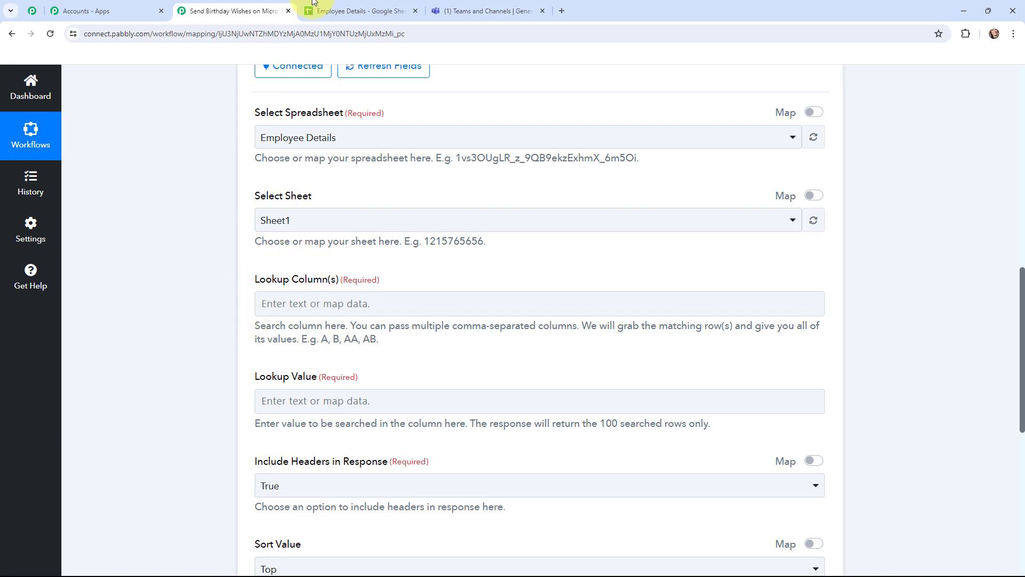
Set the lookup column to D, the sheet's Birth Date column
left_click(326, 11)
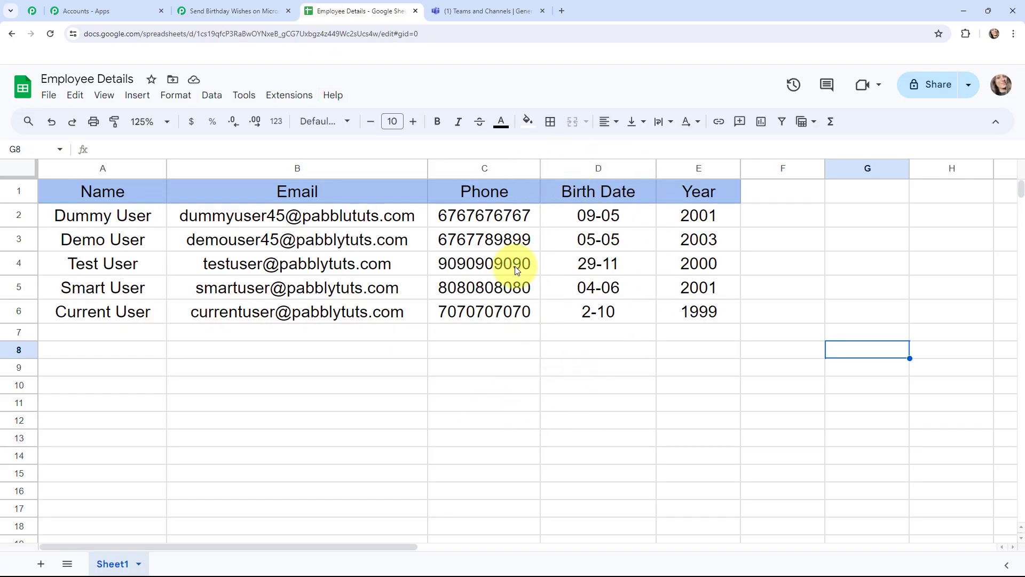
left_click(215, 4)
left_click(333, 304)
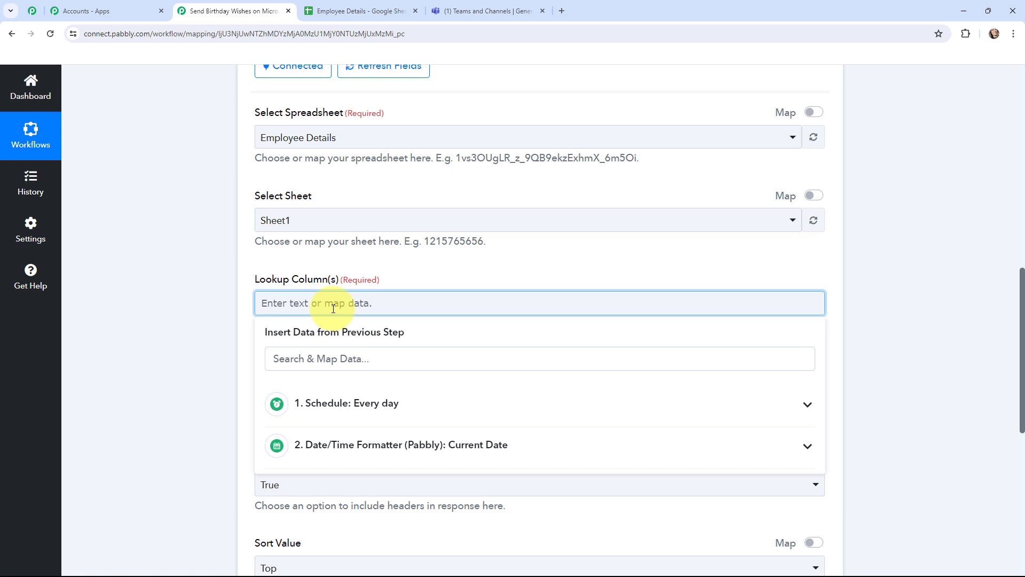
left_click(168, 288)
scroll(168, 288, "down", 1)
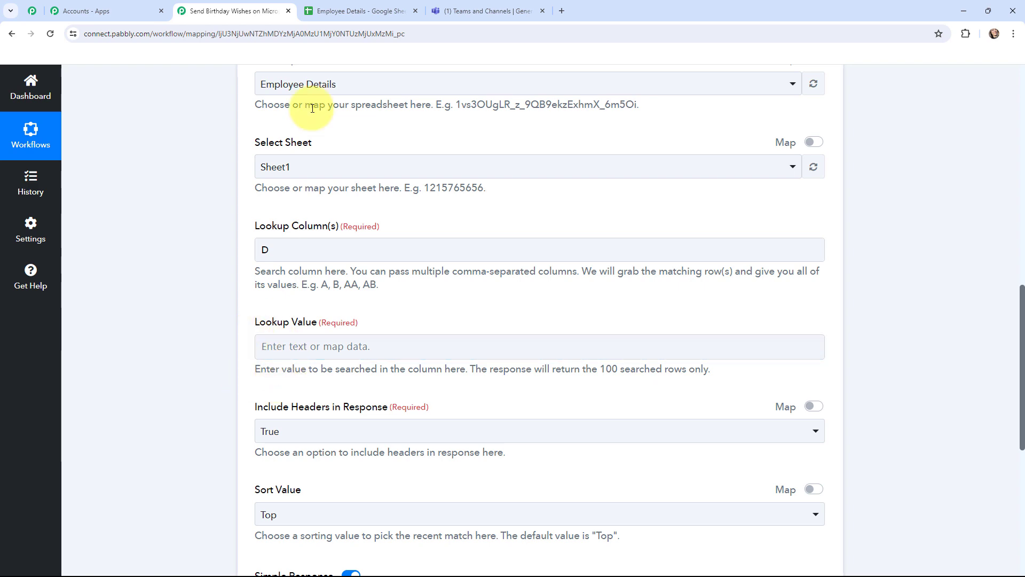
left_click(350, 5)
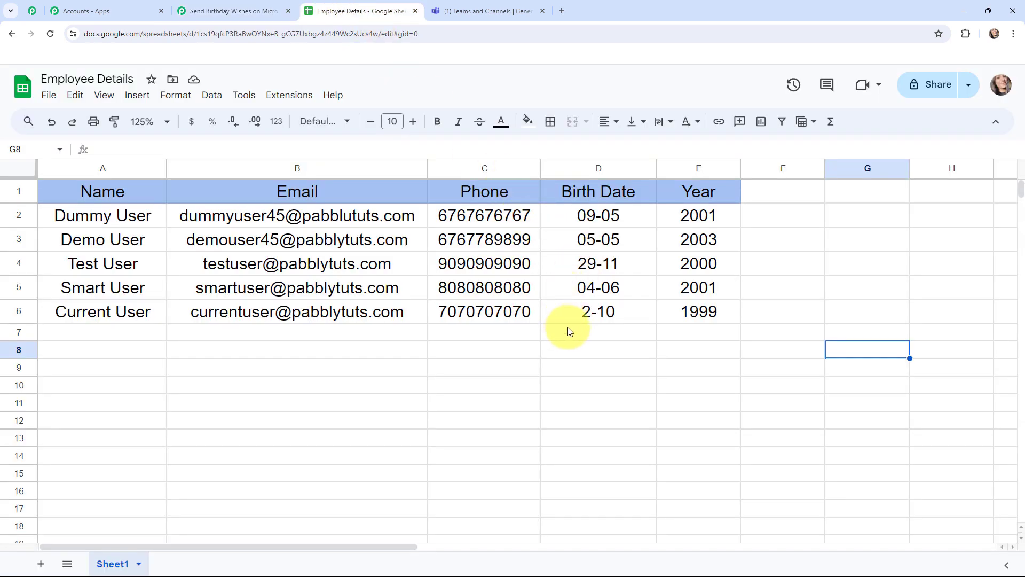
left_click(214, 11)
scroll(183, 213, "up", 8)
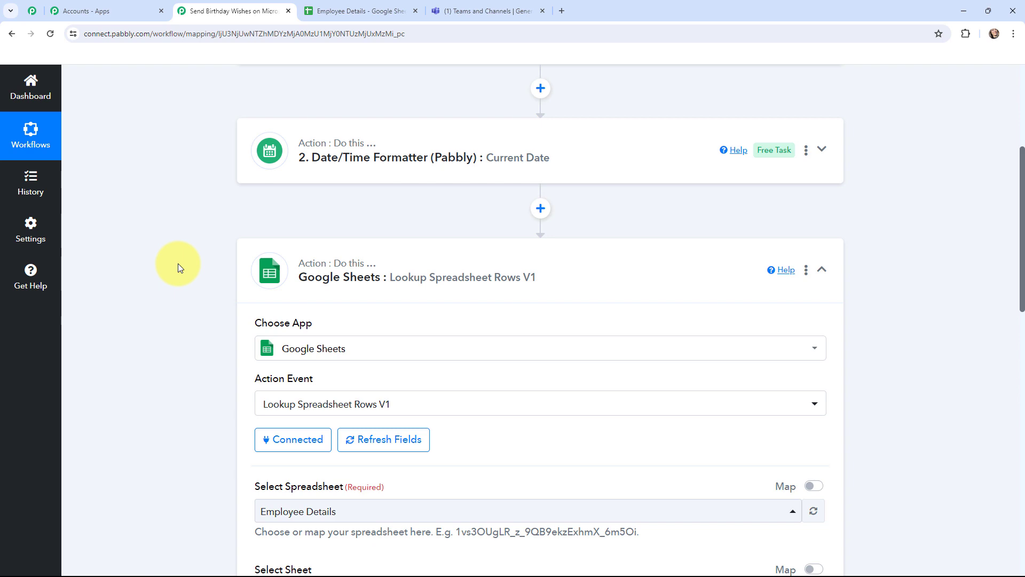
scroll(178, 264, "down", 9)
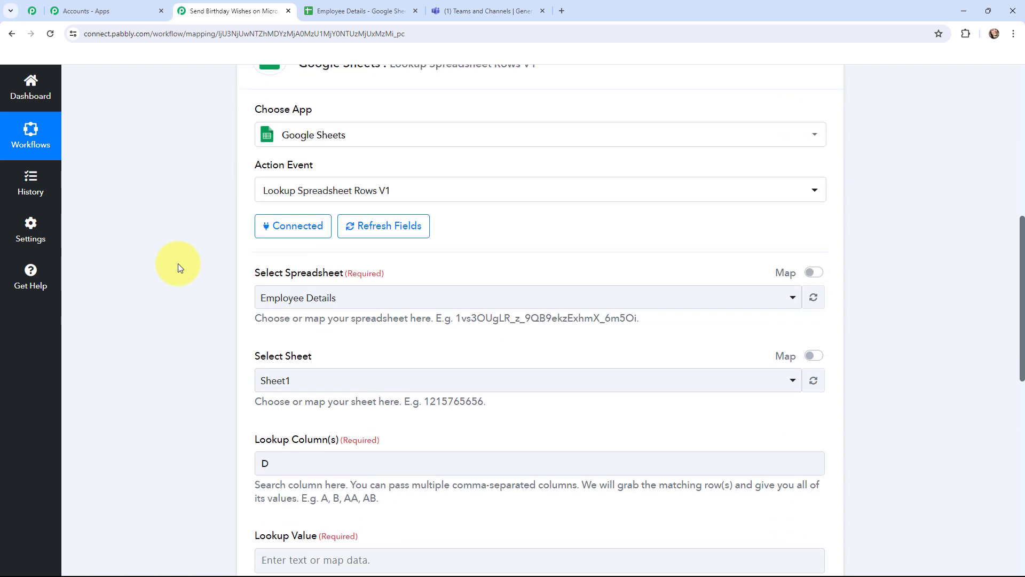
scroll(198, 330, "up", 11)
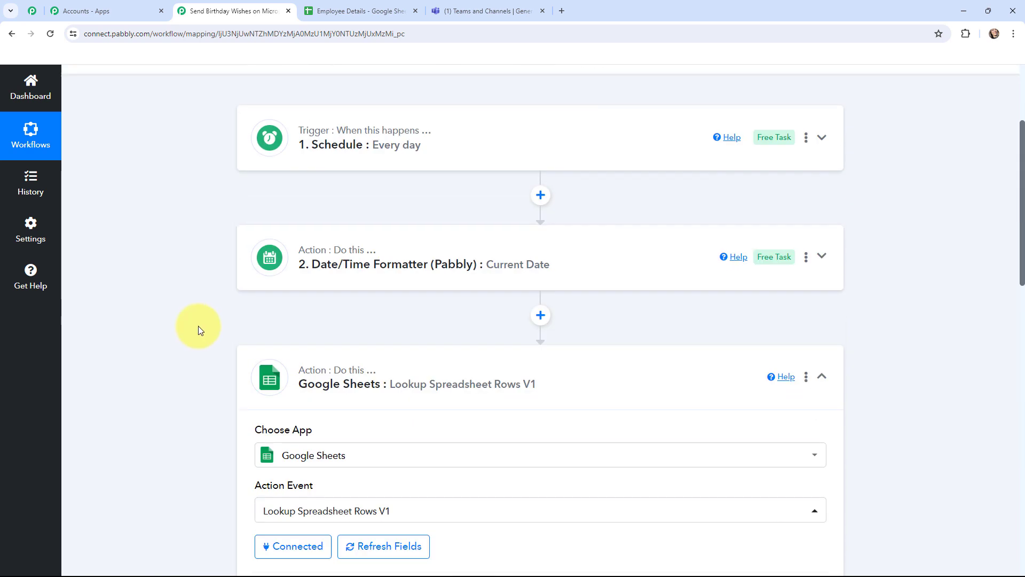
Insert a Text Formatter (Pabbly) Split Text step after the date formatter and connect it
left_click(540, 316)
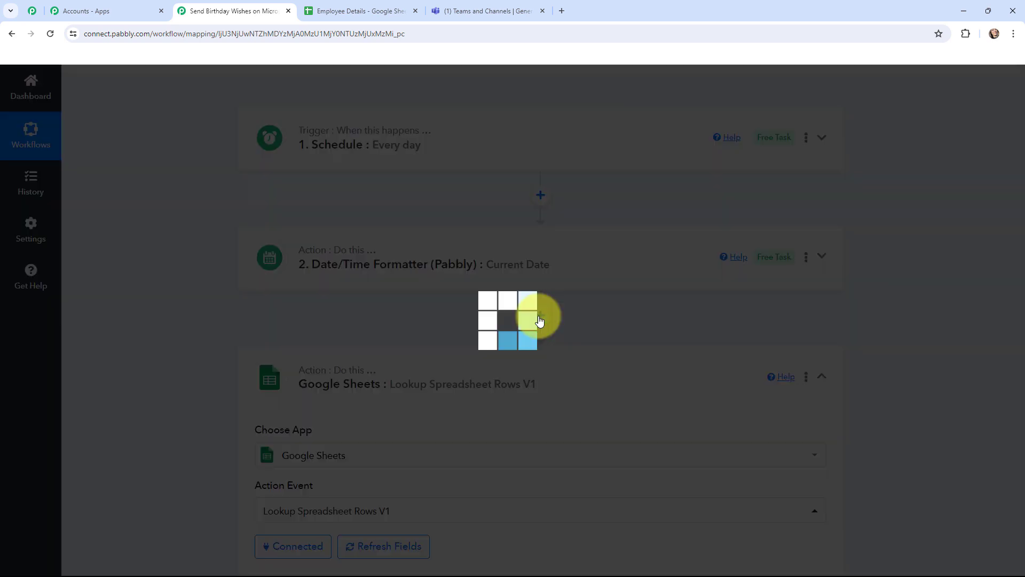
type("TEX")
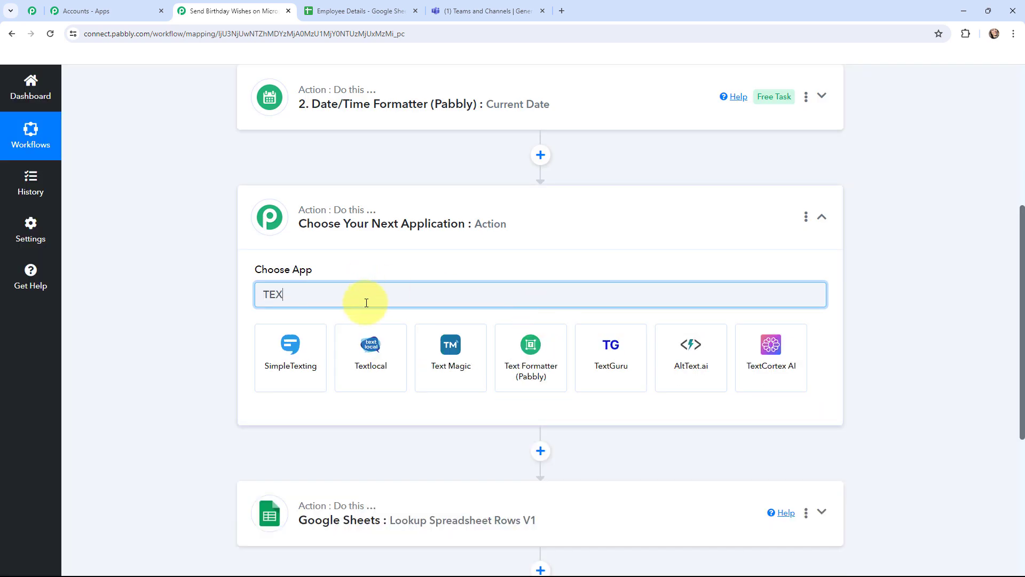
left_click(526, 350)
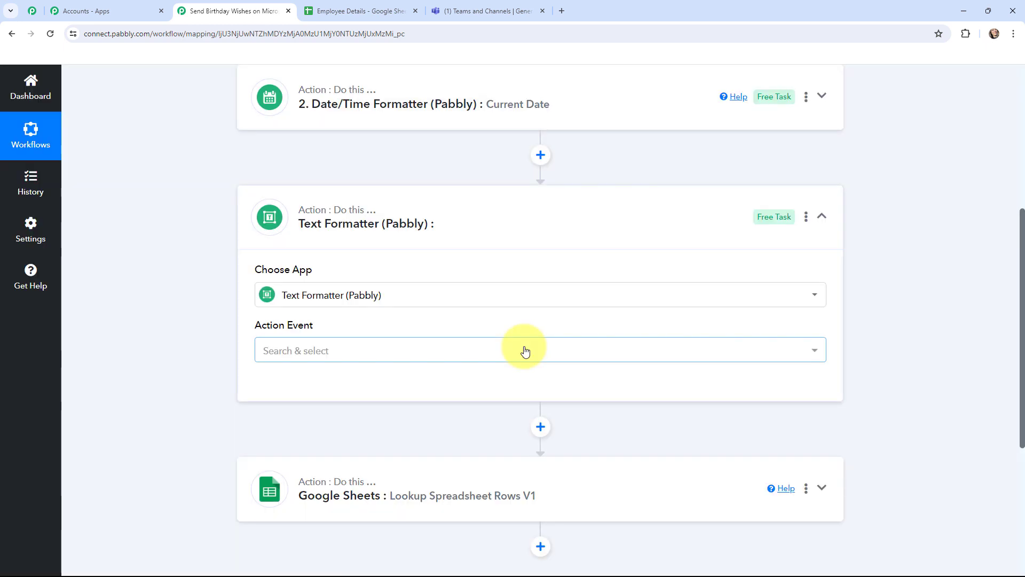
left_click(385, 348)
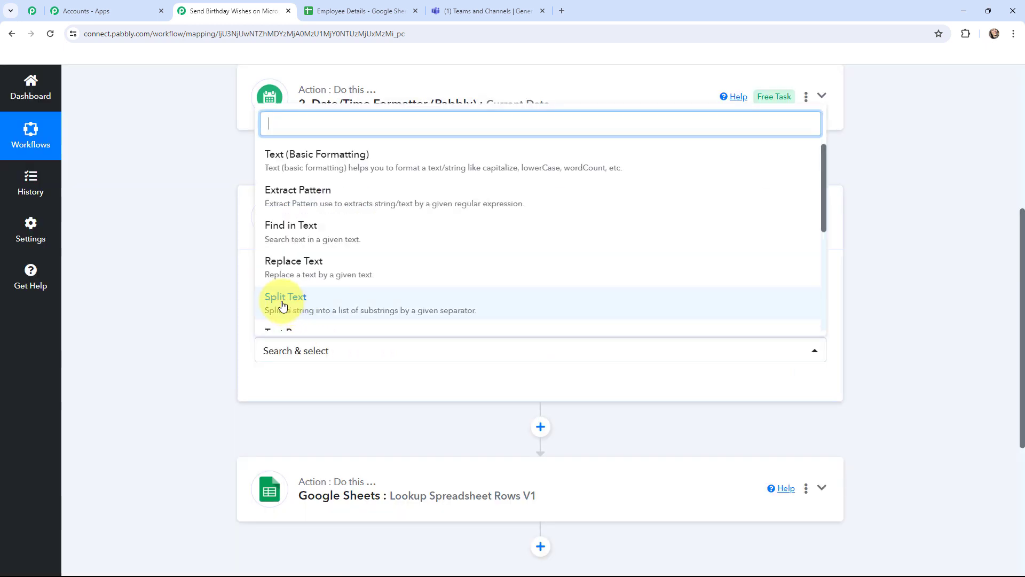
left_click(327, 301)
left_click(284, 390)
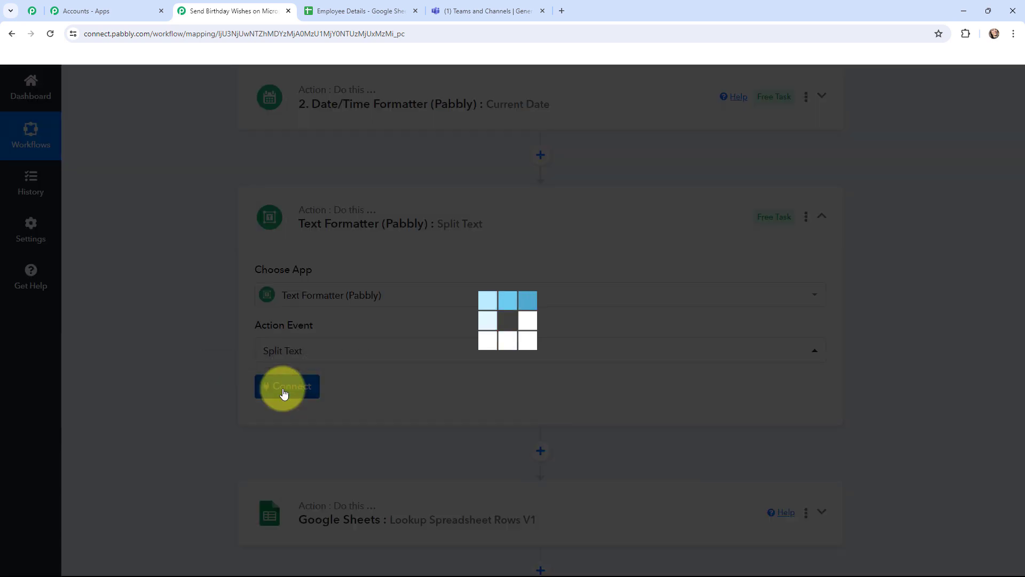
scroll(184, 337, "down", 3)
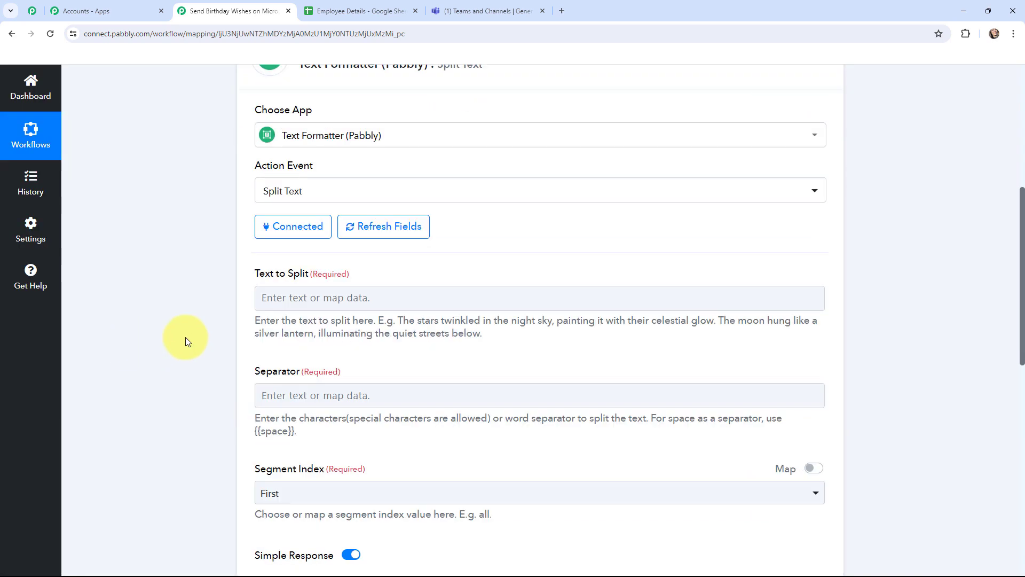
Map the current date result into Text to Split and enter '-' as the separator
left_click(350, 297)
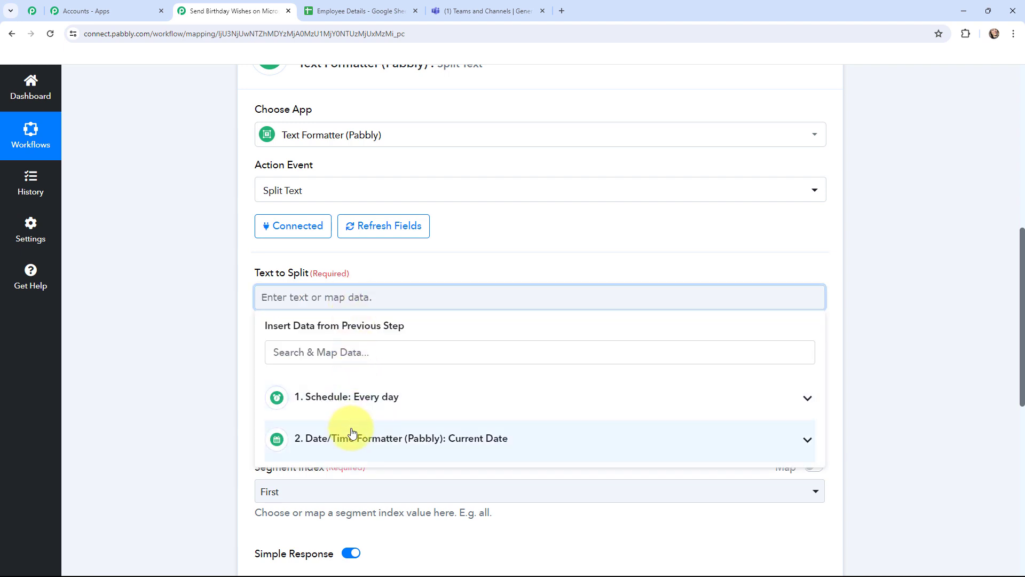
left_click(357, 439)
scroll(452, 288, "down", 2)
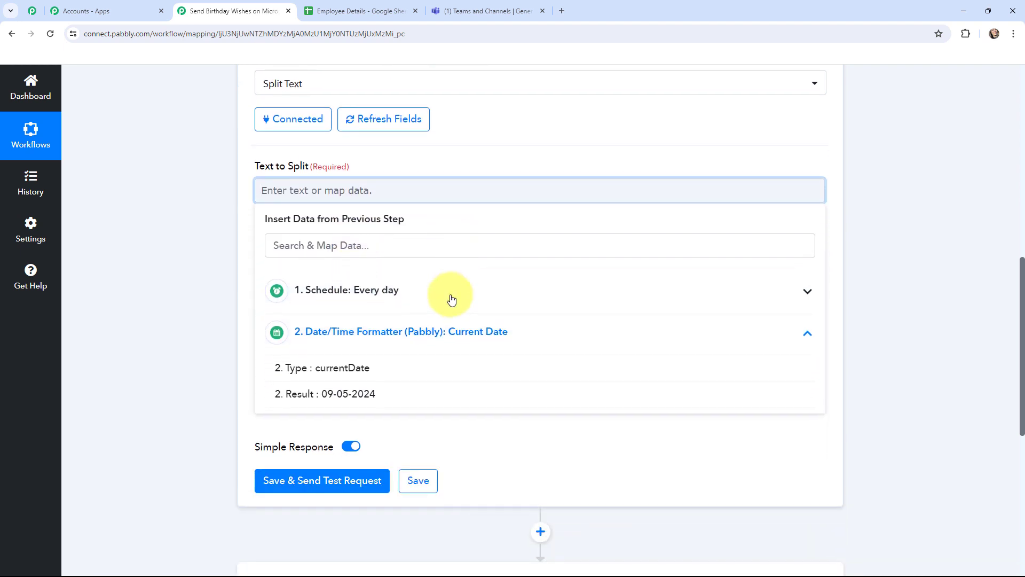
left_click(398, 394)
left_click(187, 217)
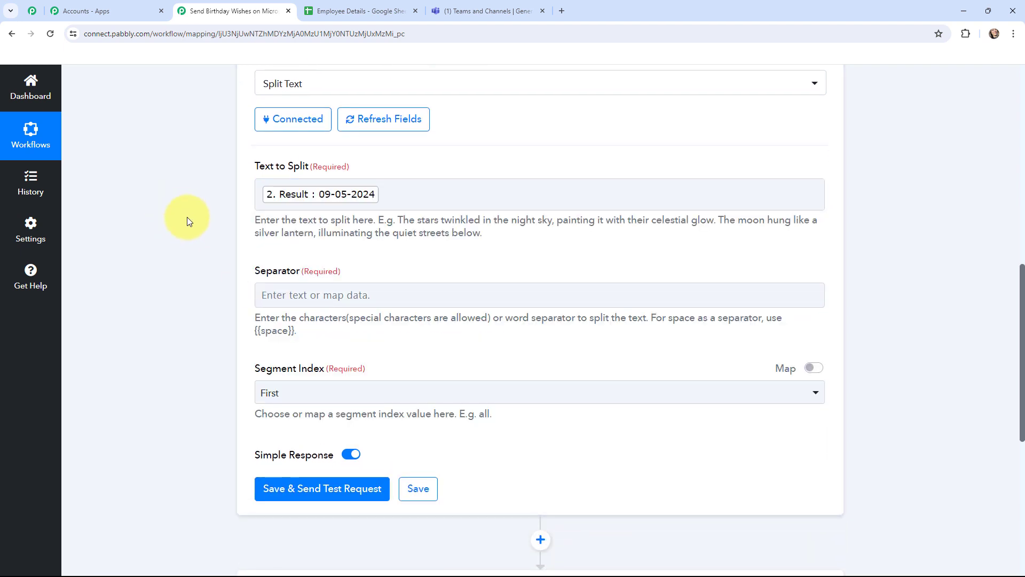
left_click(275, 298)
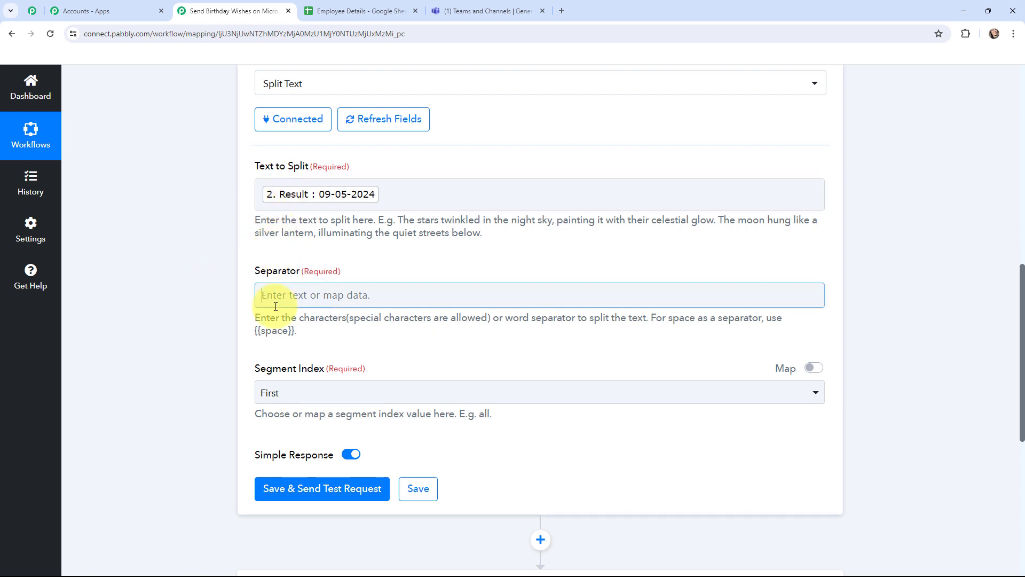
left_click(190, 327)
Set Segment Index to All and test, returning 09, 05 and 2024
left_click(298, 389)
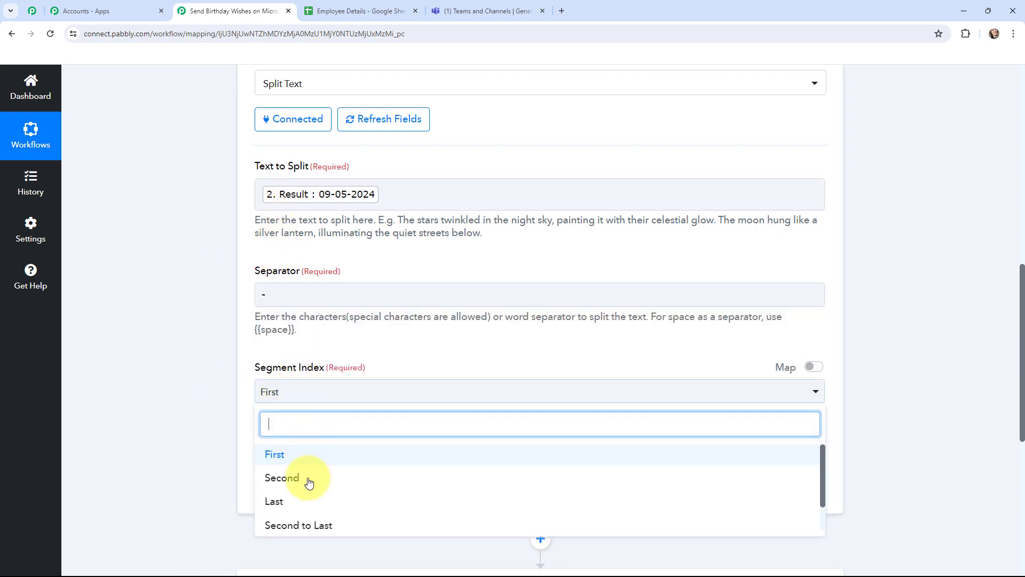
scroll(307, 510, "down", 1)
left_click(293, 517)
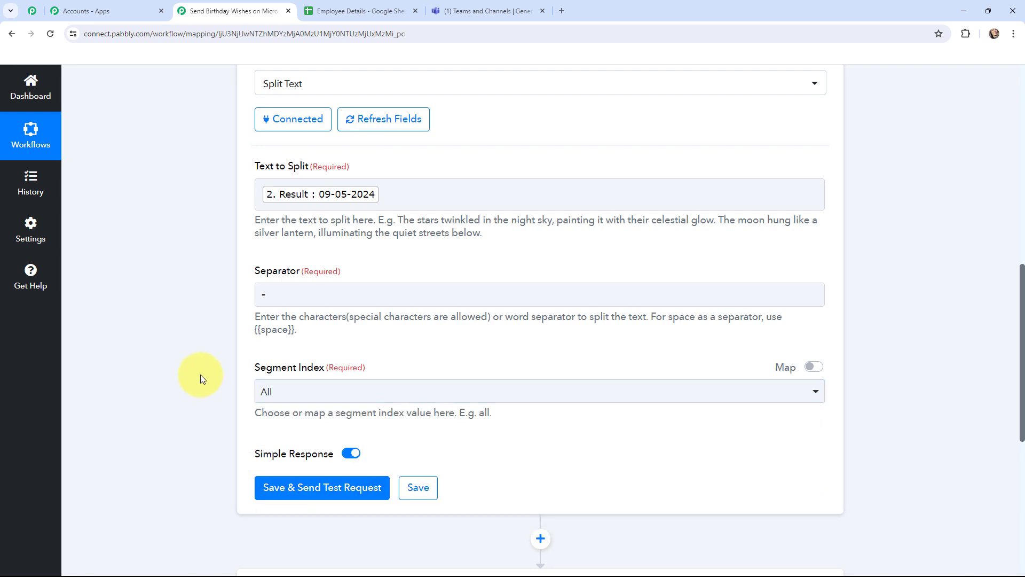
left_click(327, 487)
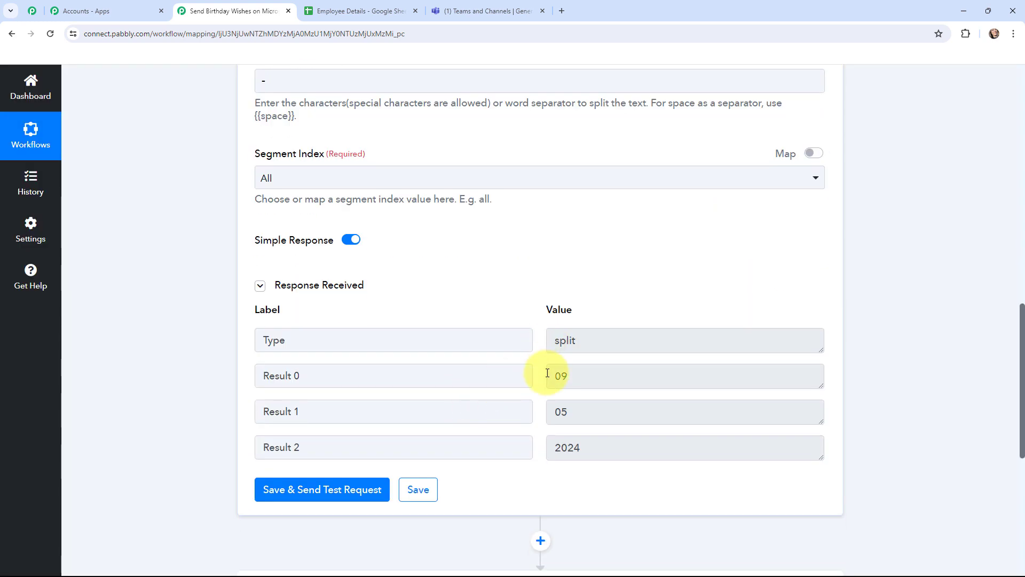
left_click_drag(547, 372, 556, 442)
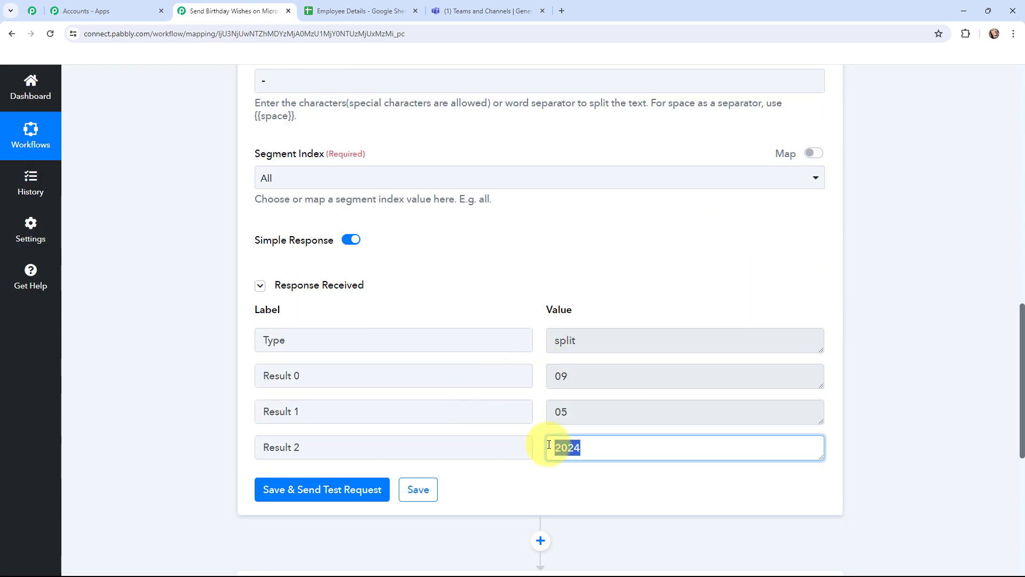
left_click(213, 373)
left_click(396, 4)
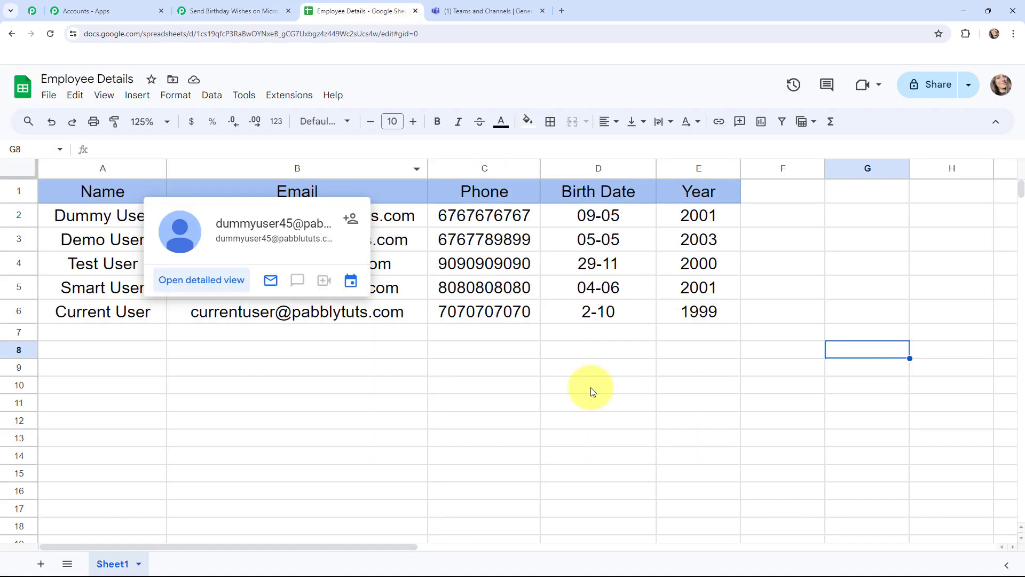
left_click(242, 11)
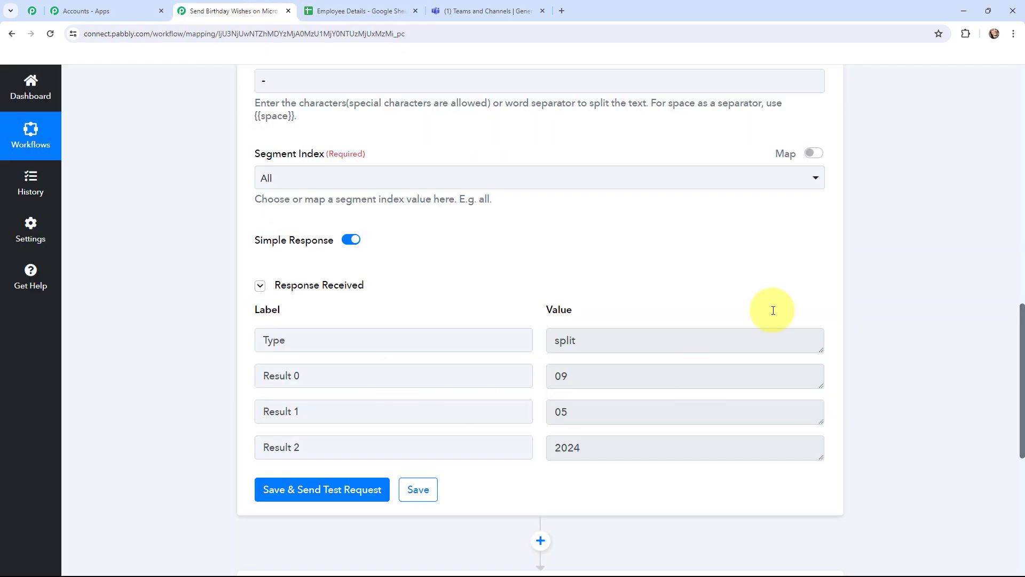
scroll(194, 284, "down", 5)
Map the Split Text day and month parts into the lookup value as 09-05
left_click(281, 279)
scroll(286, 288, "up", 10)
scroll(286, 286, "down", 4)
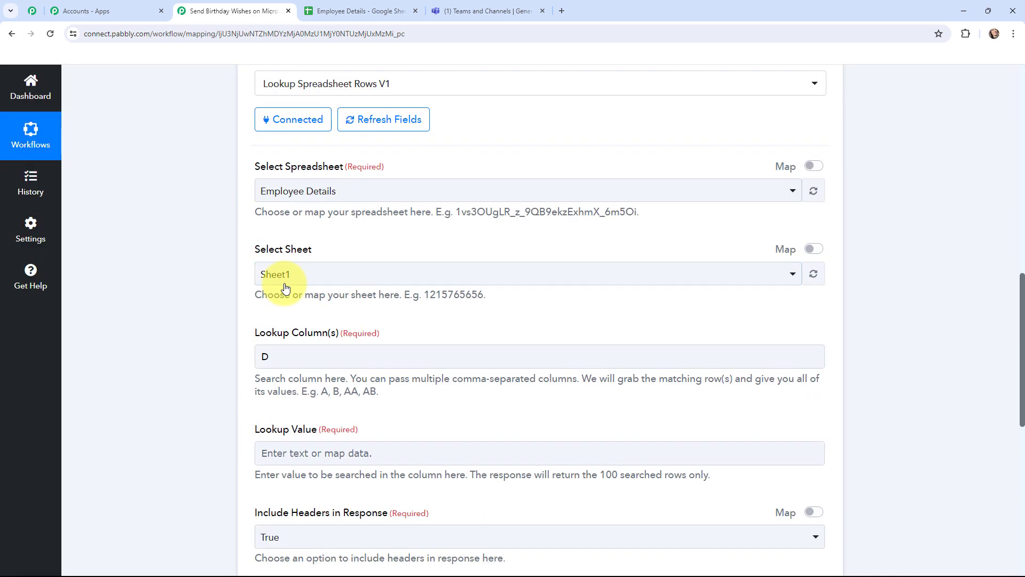
scroll(288, 294, "down", 2)
scroll(292, 301, "down", 1)
left_click(272, 293)
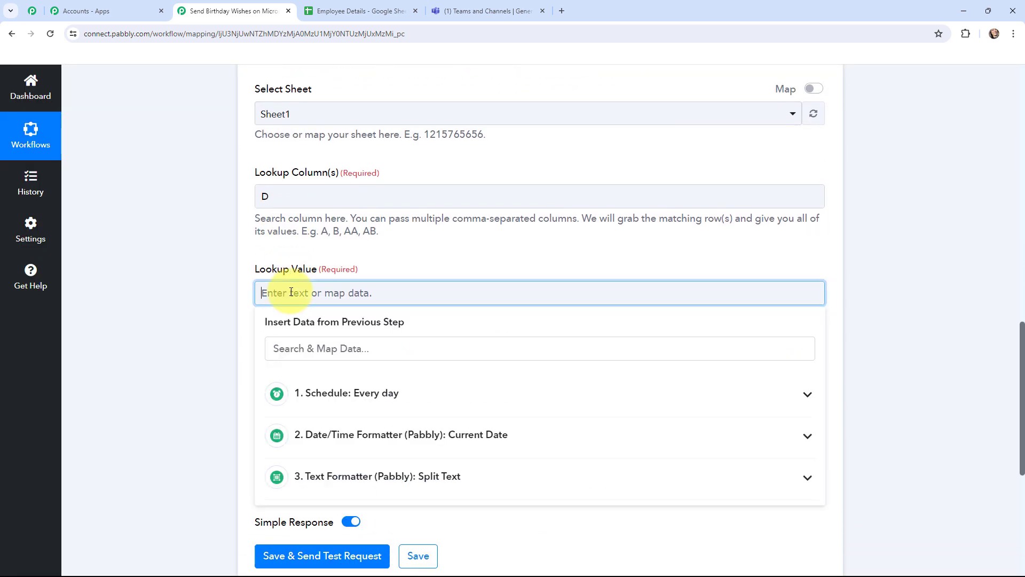
left_click(343, 476)
scroll(368, 320, "down", 3)
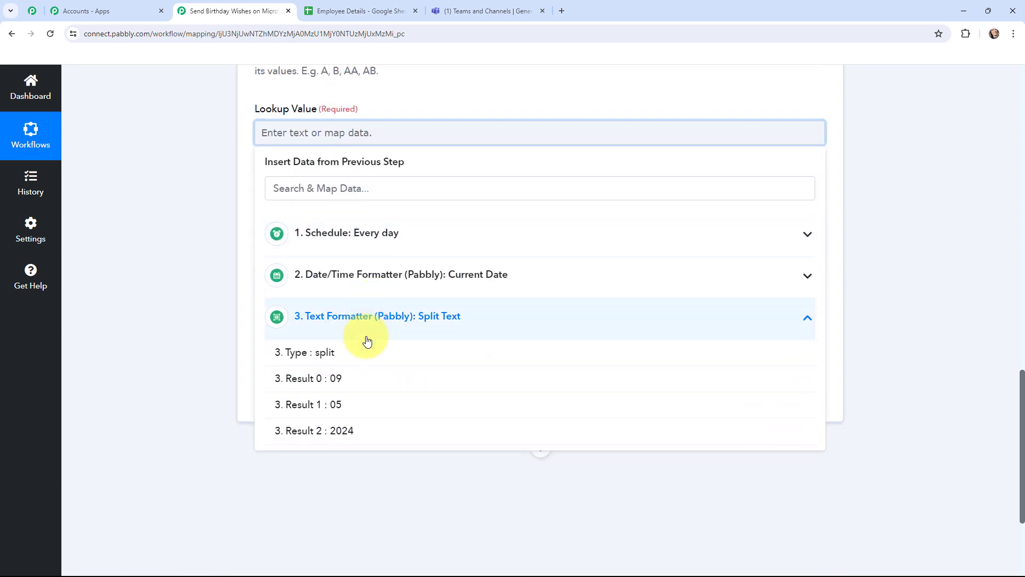
left_click(356, 378)
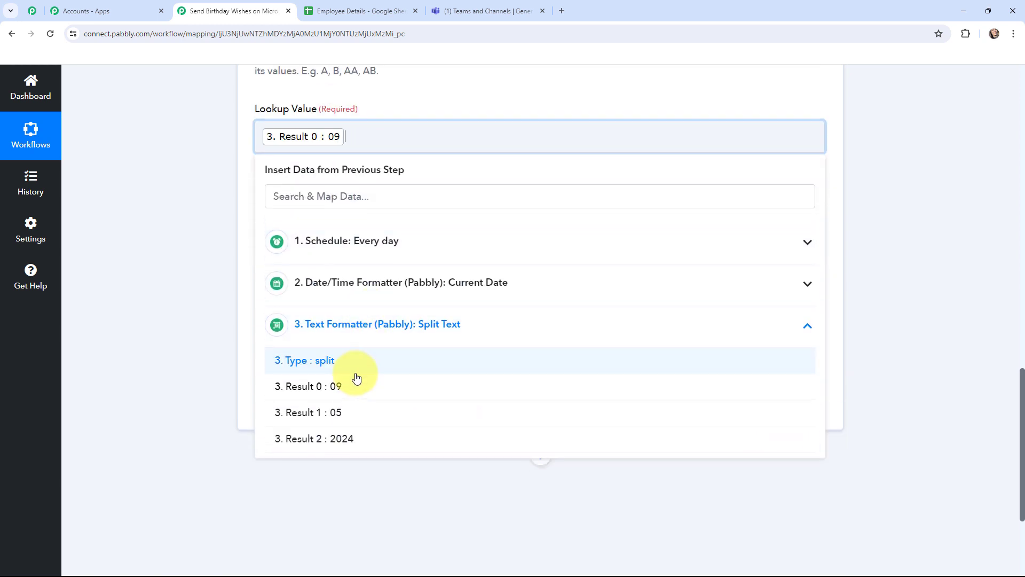
left_click(342, 414)
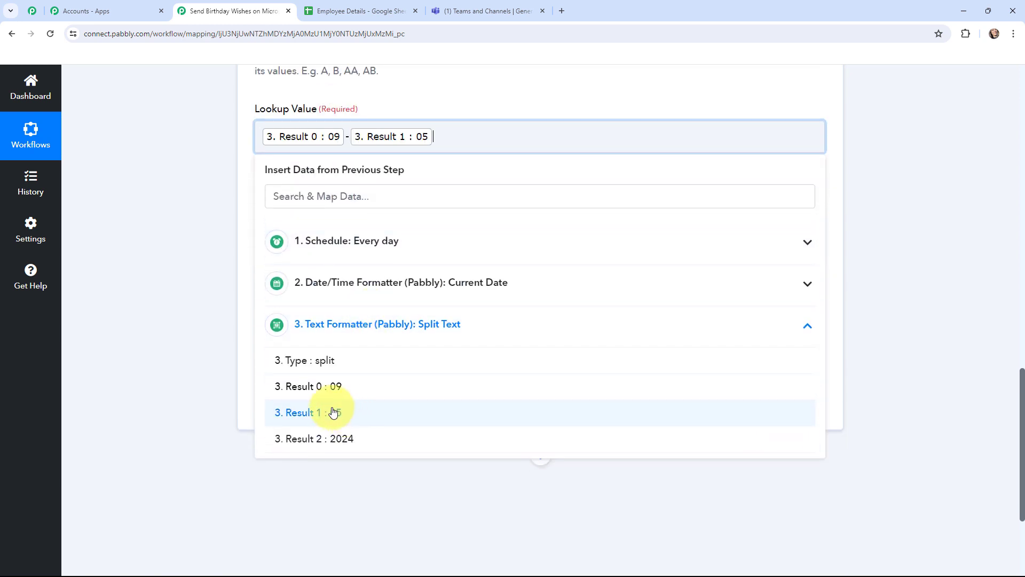
left_click(159, 218)
Test the lookup, then retest with Simple Response off to get row 2 as raw JSON
scroll(159, 218, "up", 2)
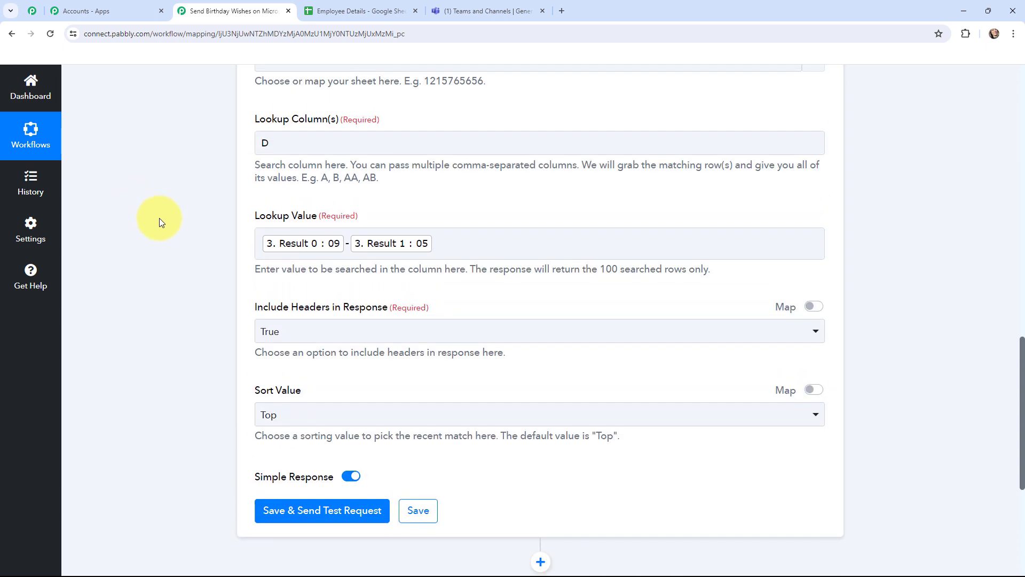
scroll(159, 218, "down", 1)
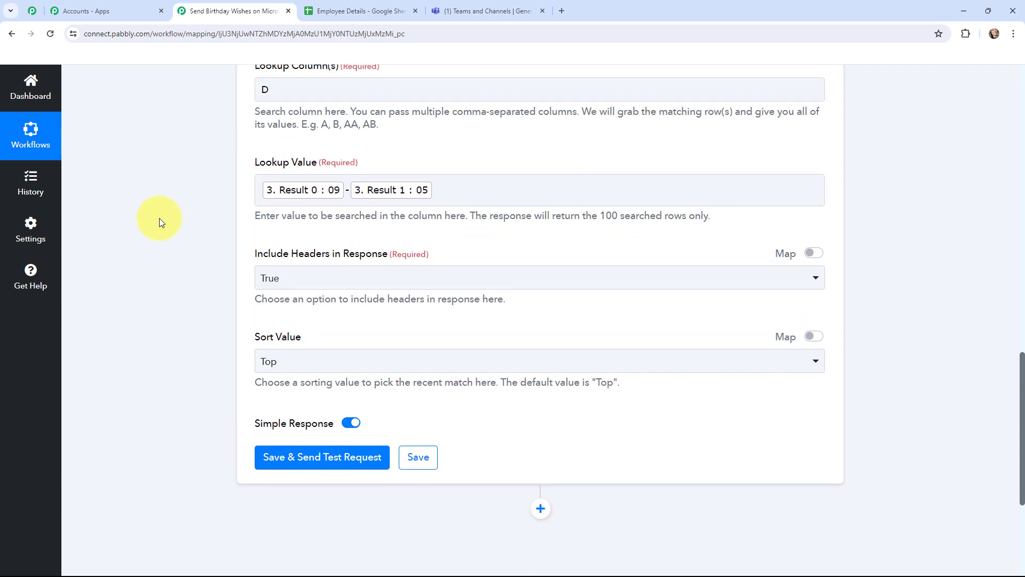
left_click(313, 458)
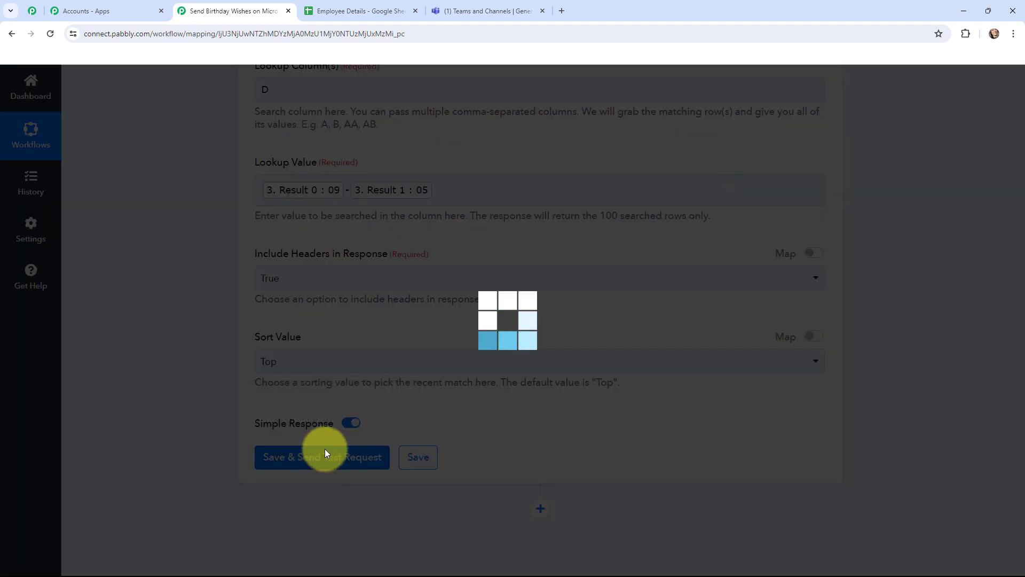
scroll(522, 273, "down", 2)
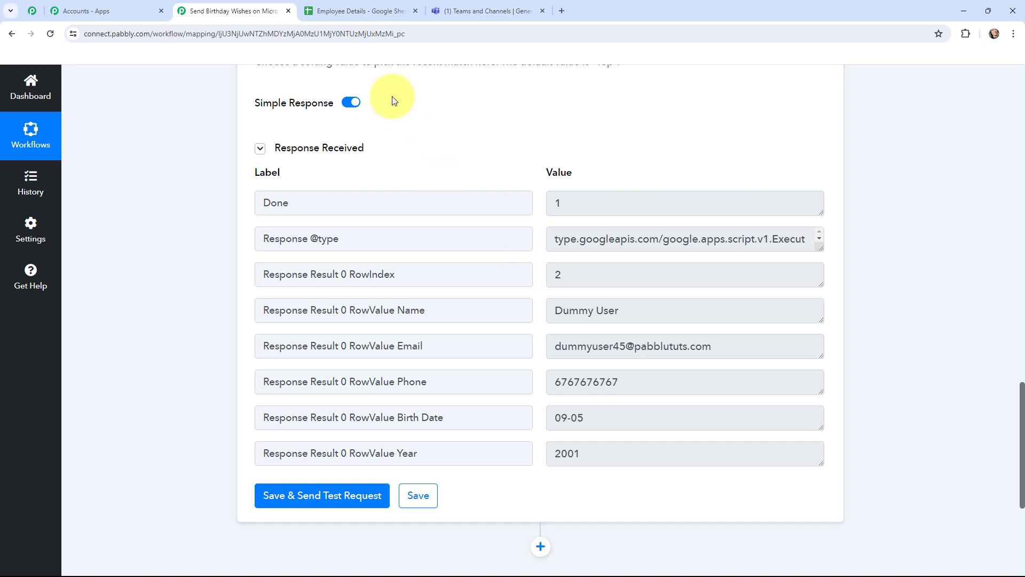
scroll(373, 198, "up", 2)
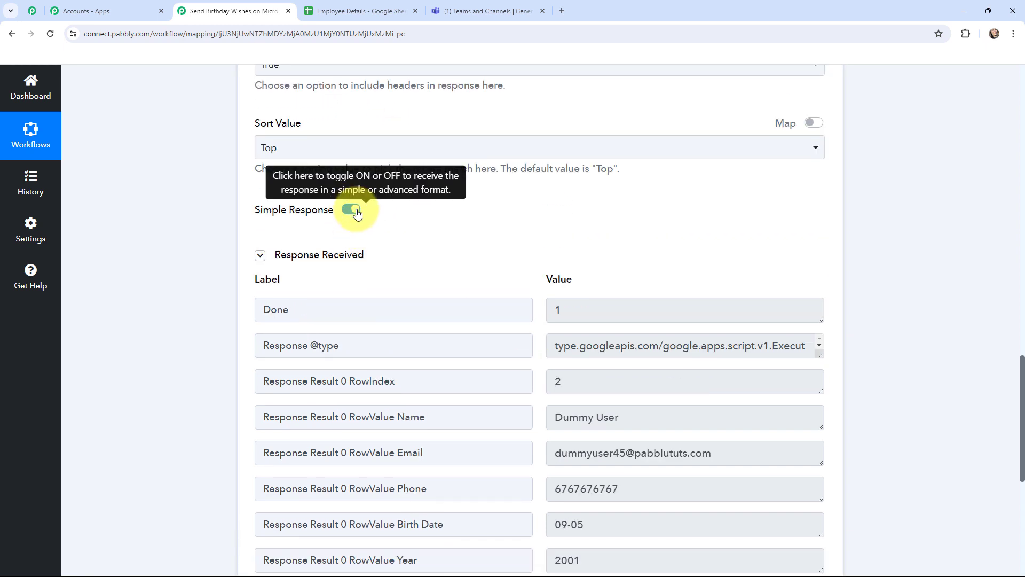
scroll(463, 220, "down", 3)
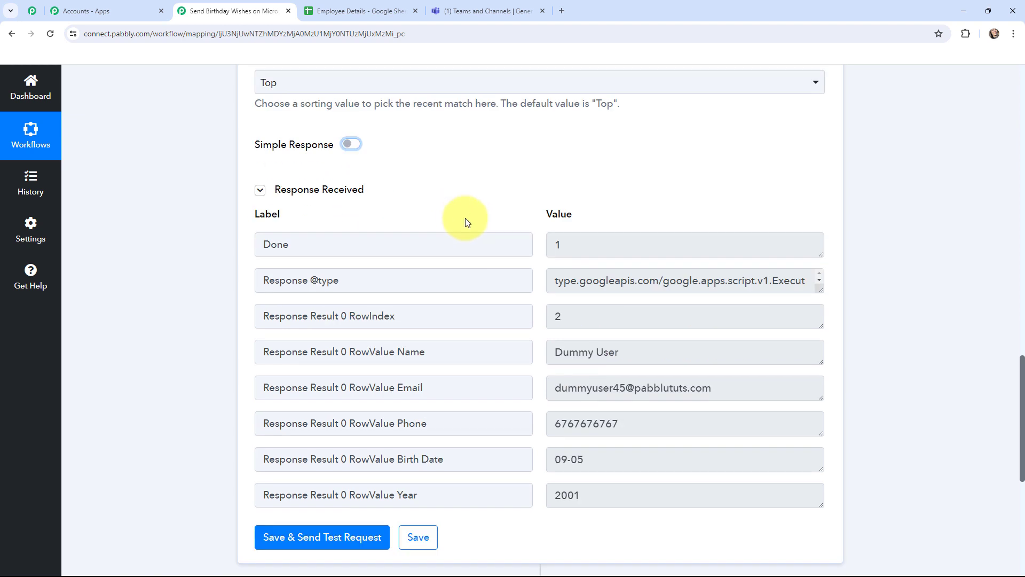
left_click(308, 447)
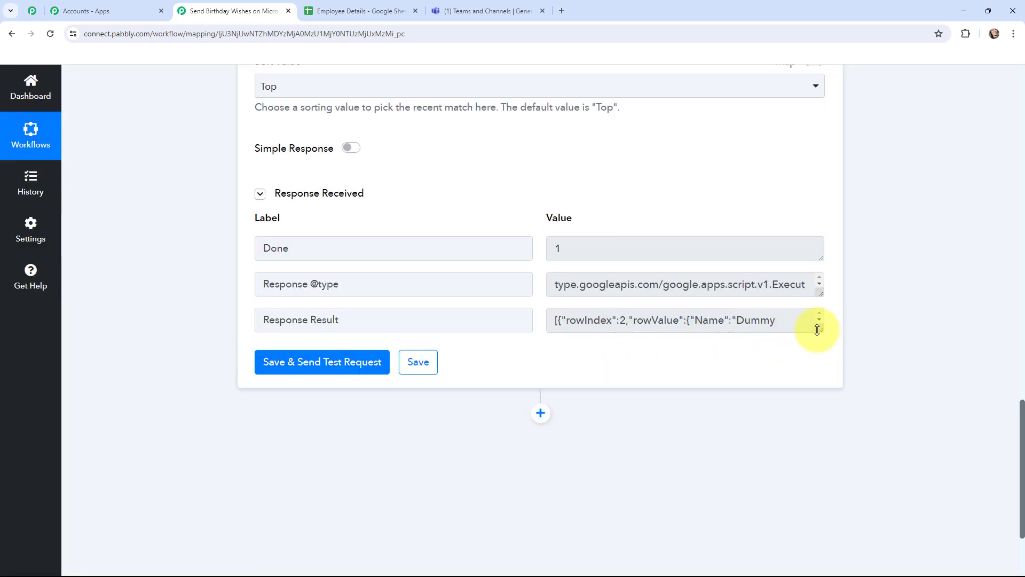
mouse_move(817, 330)
left_mouse_down()
mouse_move(831, 486)
mouse_move(835, 371)
mouse_move(823, 331)
left_mouse_up()
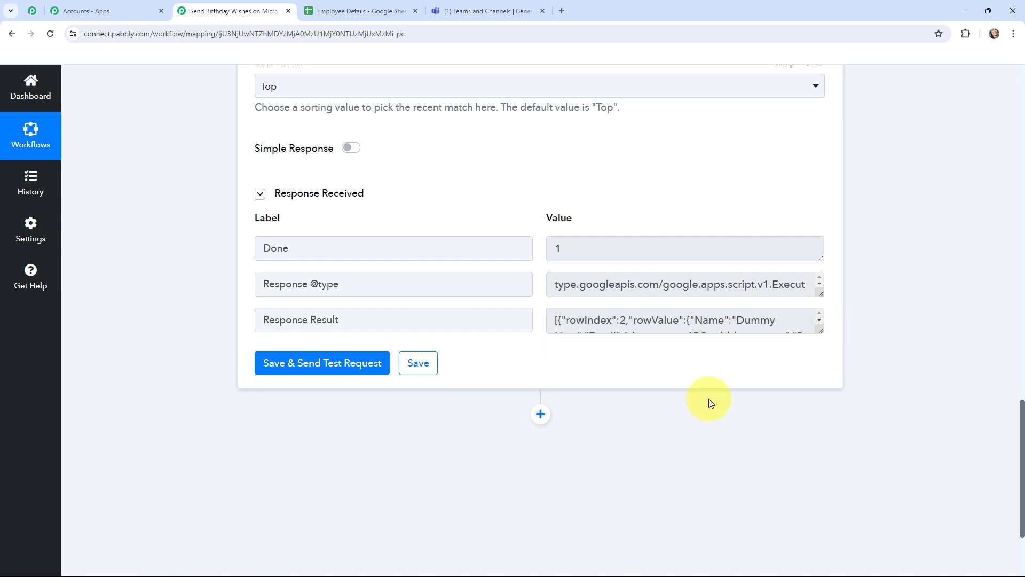
Add an Iterator (Pabbly) Process Arrays step over the lookup's Response Result and test it
left_click(541, 413)
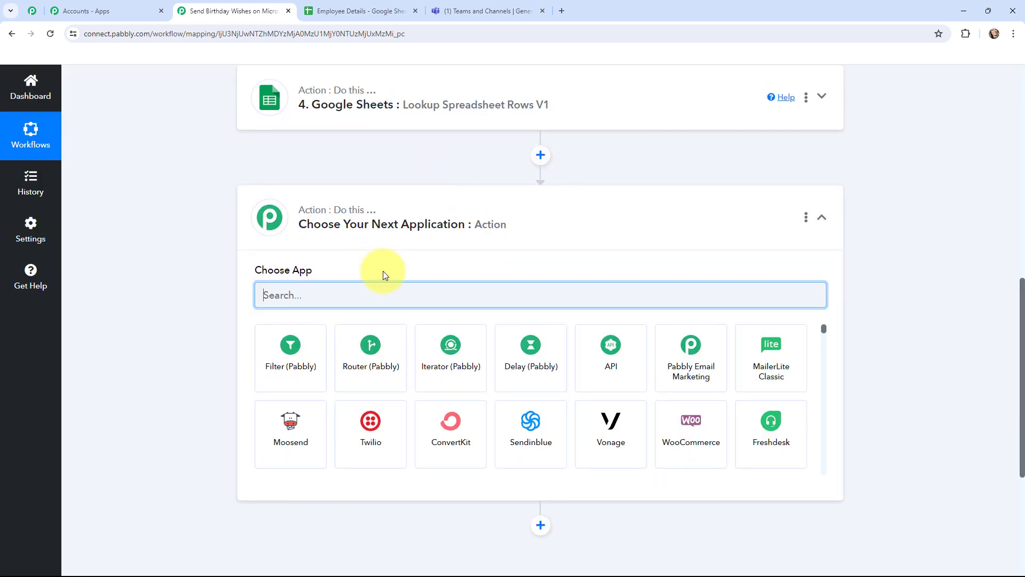
left_click(464, 349)
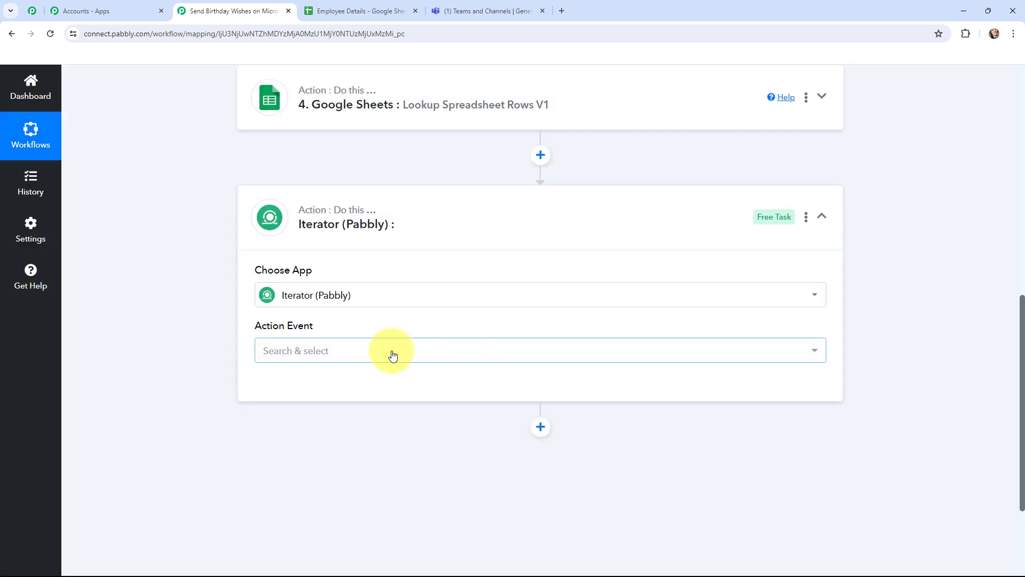
left_click(393, 353)
left_click(323, 416)
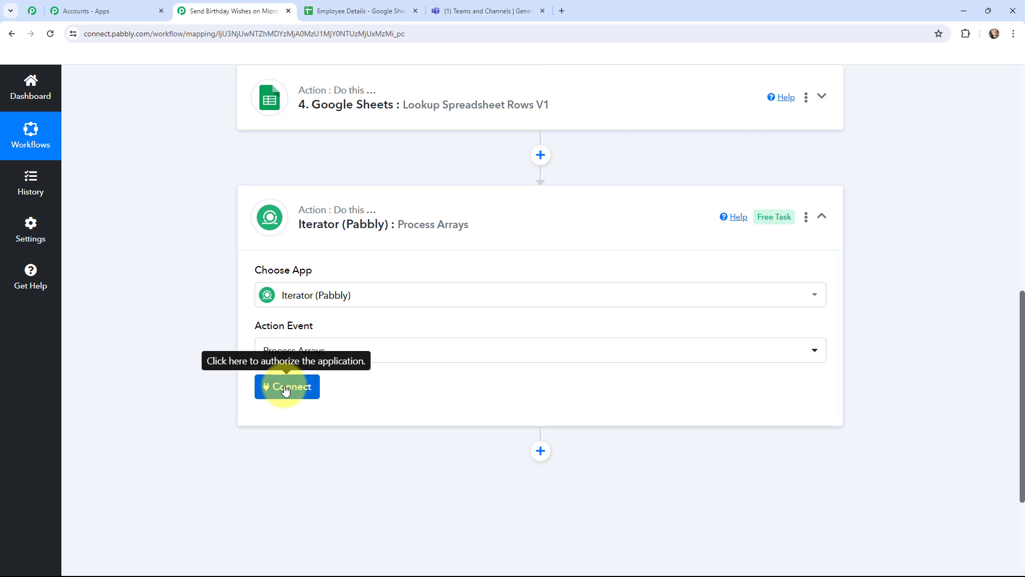
left_click(285, 388)
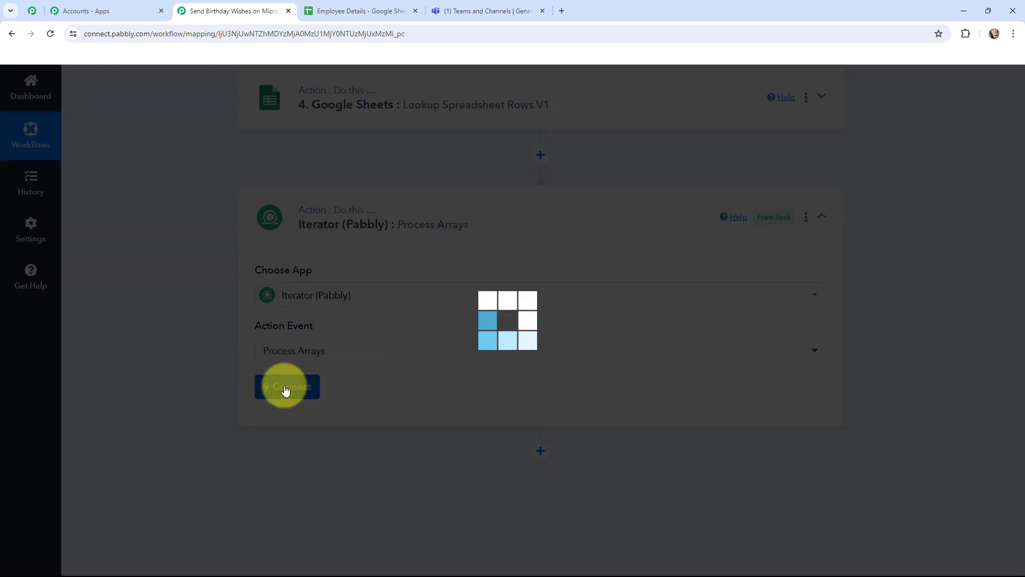
scroll(321, 379, "down", 2)
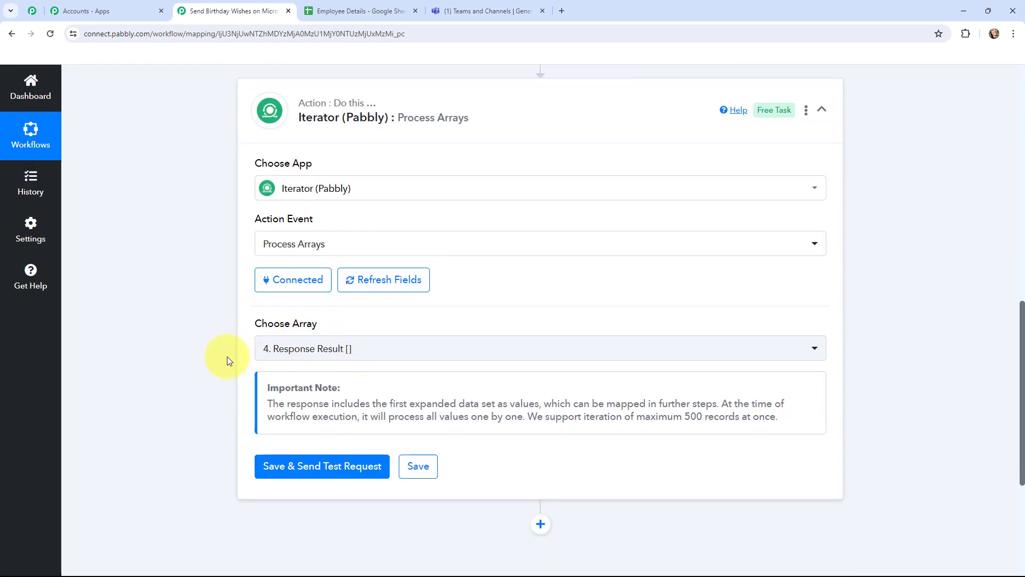
left_click(316, 467)
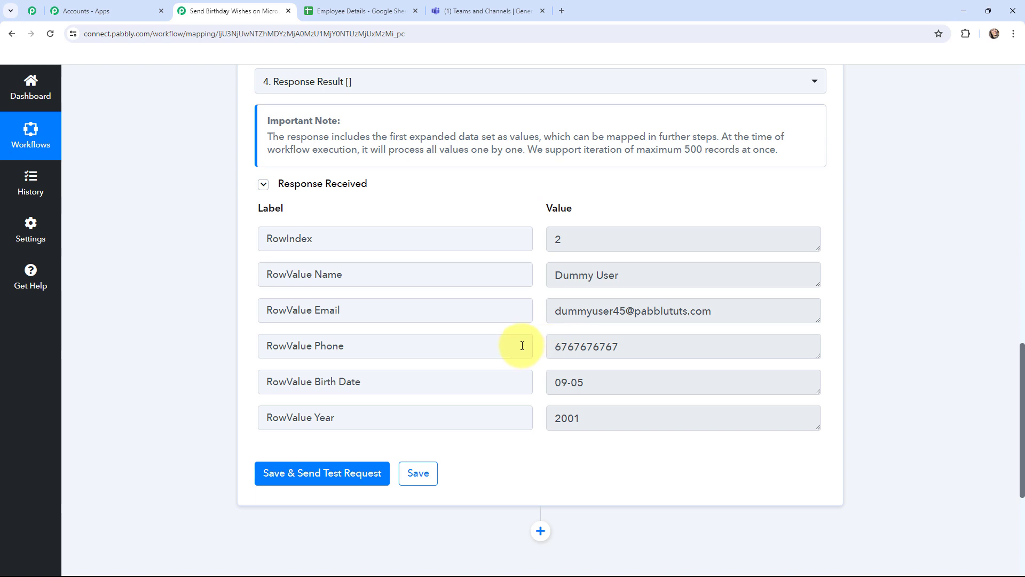
scroll(522, 346, "down", 3)
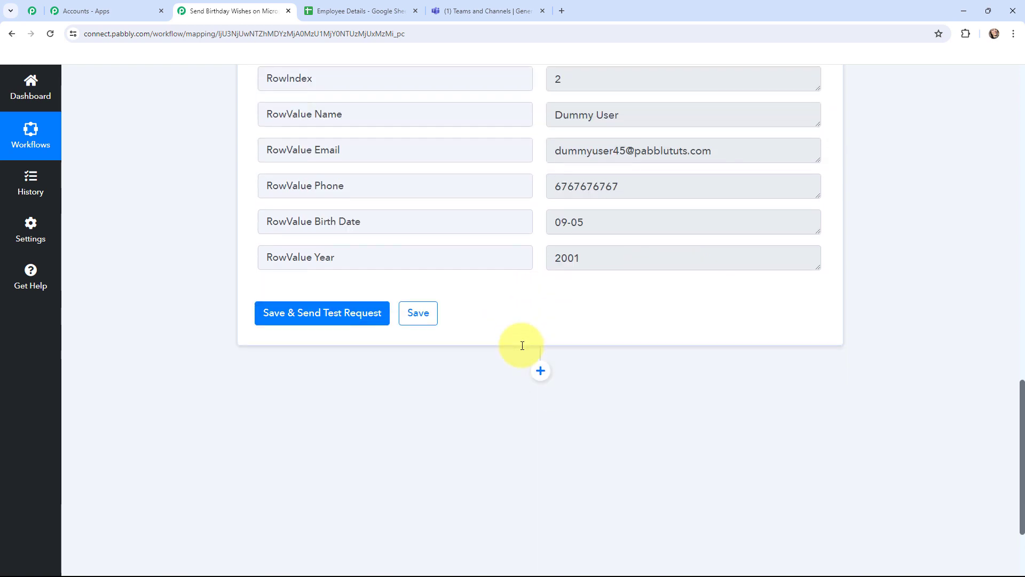
Add a Microsoft Teams step with the 'Send Message in a Channel' action event
left_click(541, 371)
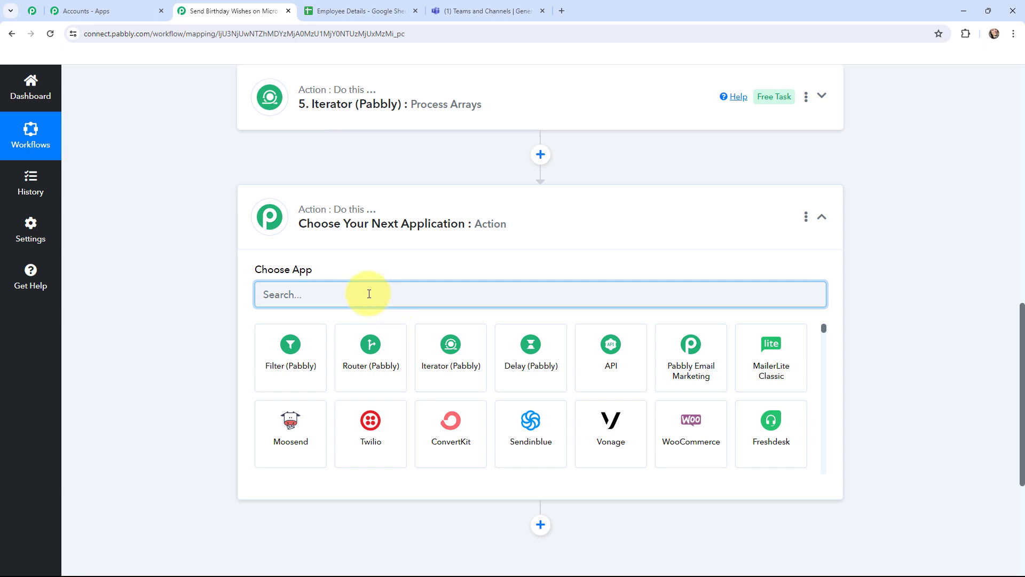
type("MIC")
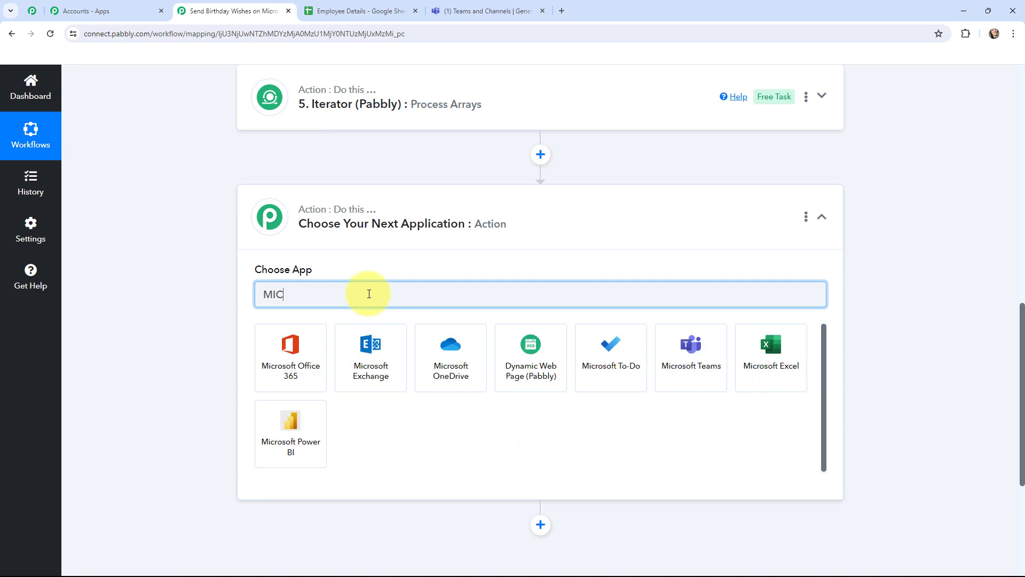
left_click(672, 347)
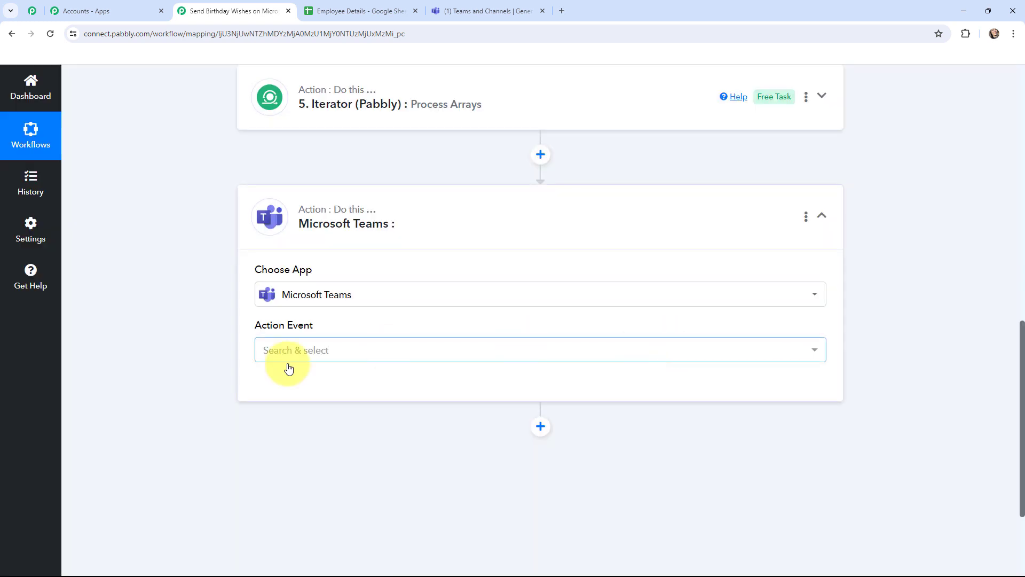
left_click(298, 344)
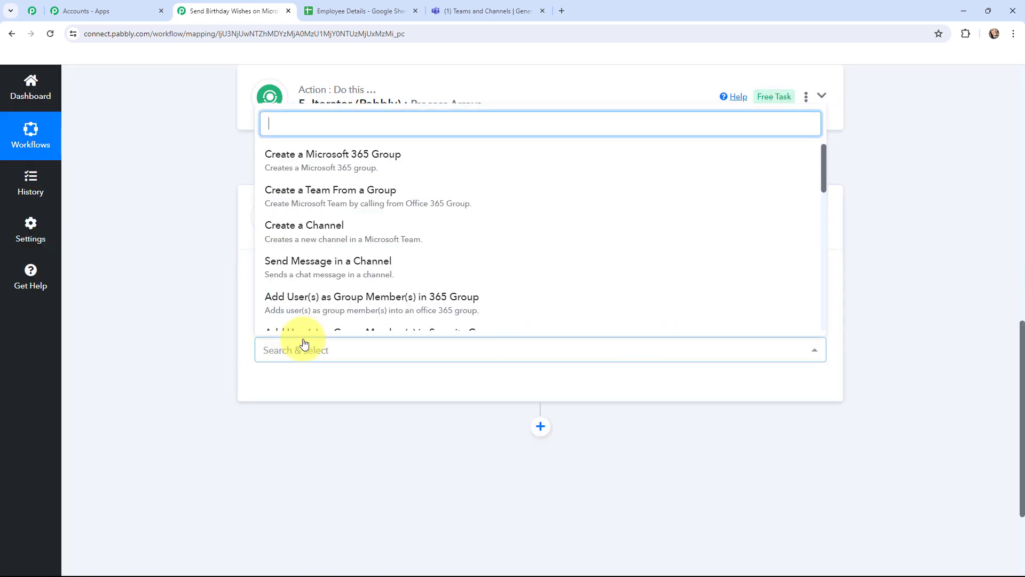
left_click(335, 275)
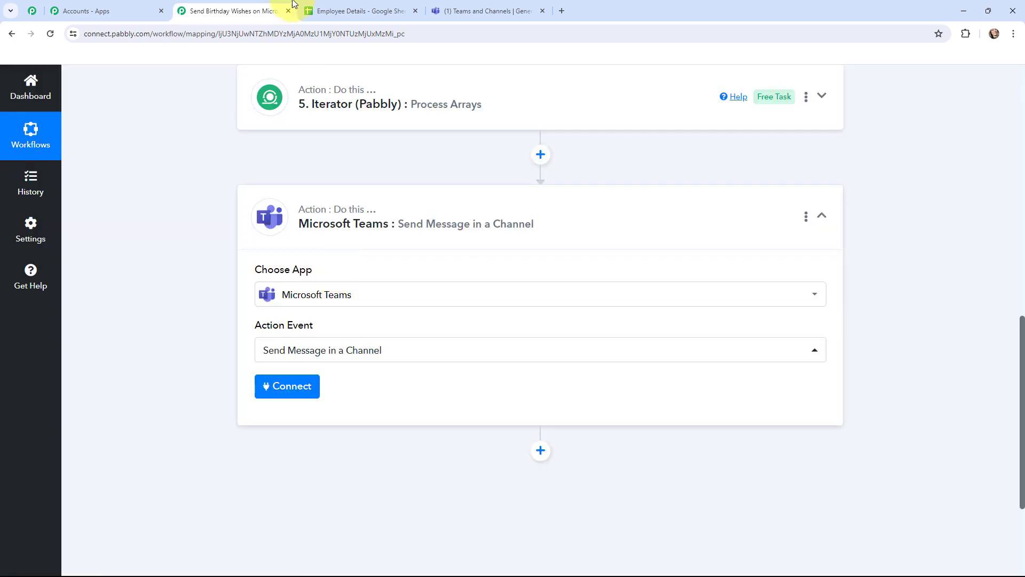
left_click(347, 11)
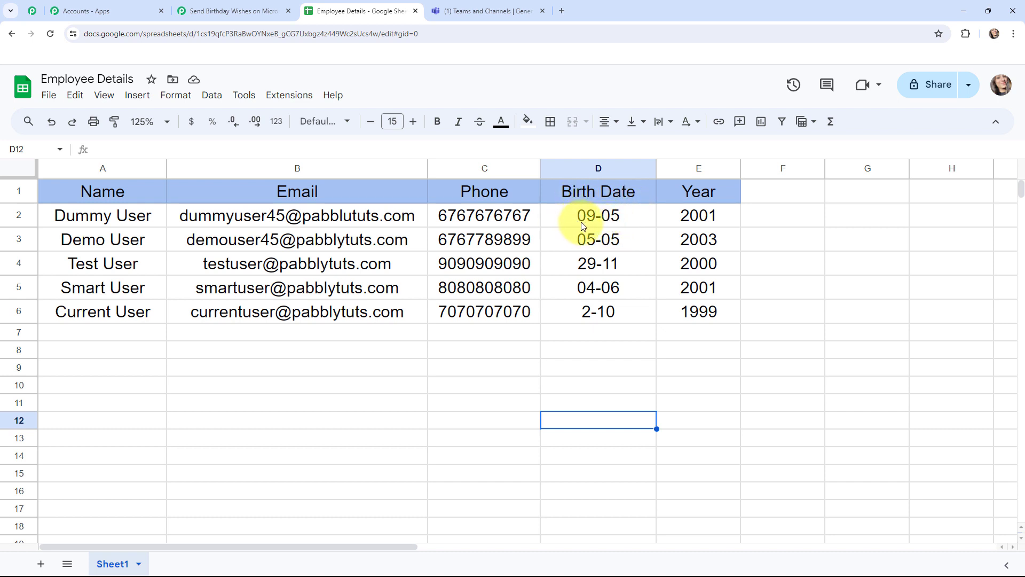
left_click(206, 11)
scroll(149, 277, "up", 10)
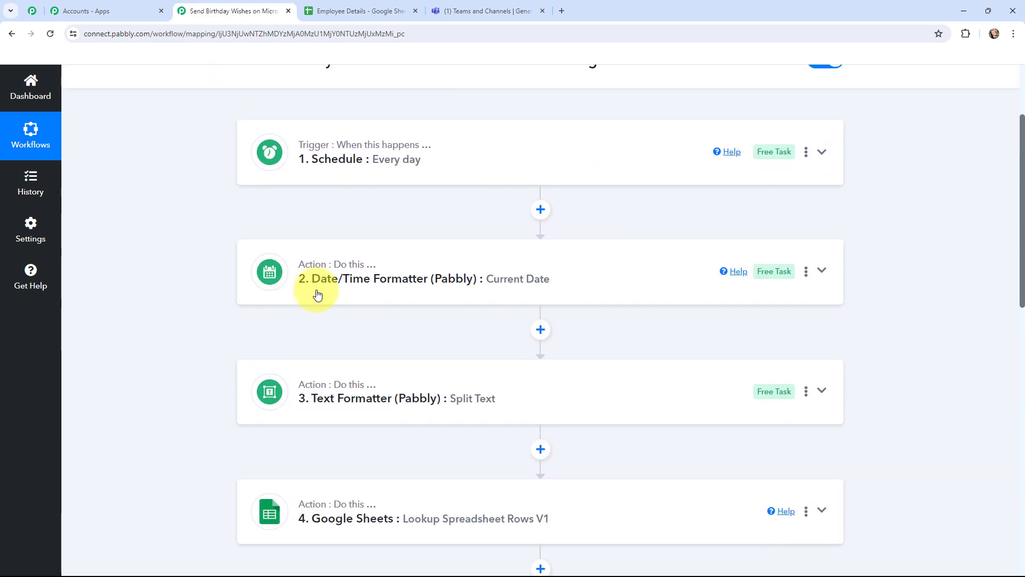
left_click(344, 265)
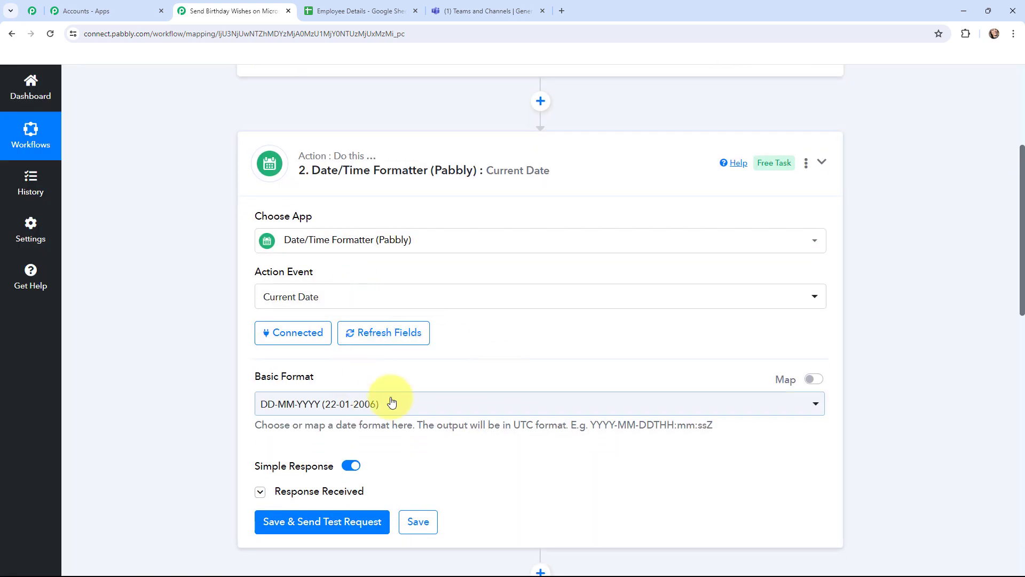
left_click(342, 10)
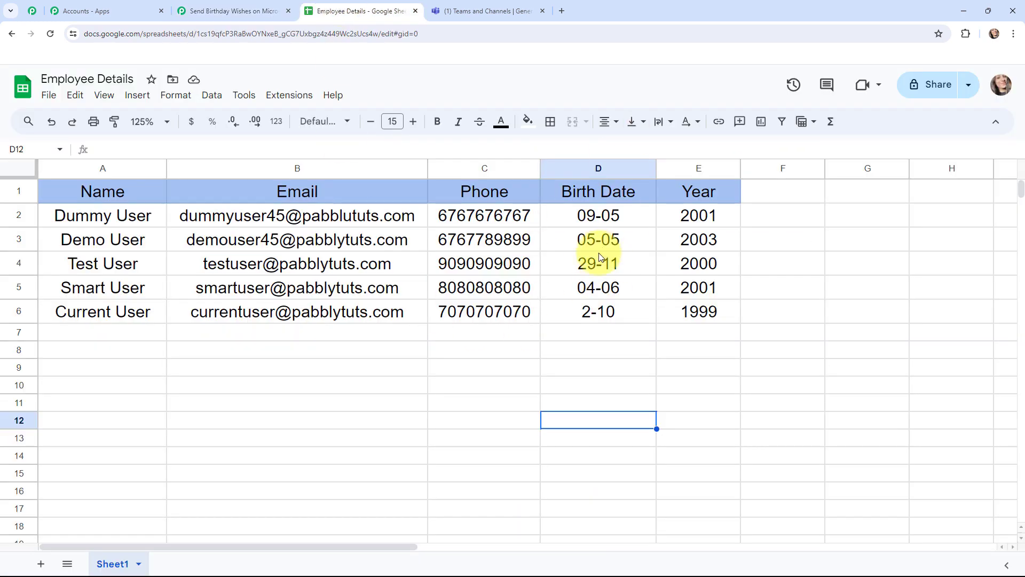
left_click(238, 10)
scroll(160, 248, "down", 10)
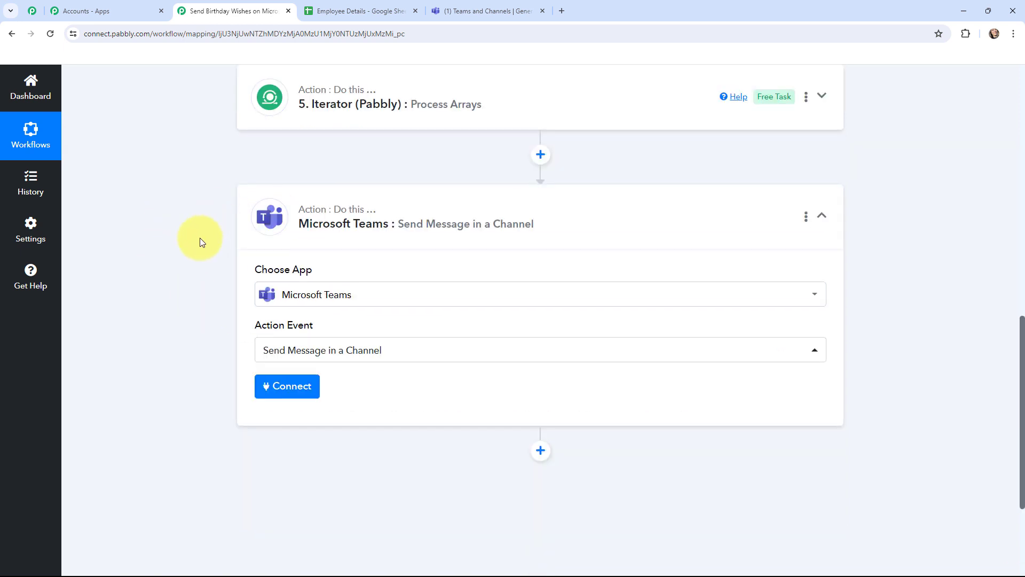
Add a new Microsoft Teams connection and accept the Microsoft permissions request
left_click(286, 387)
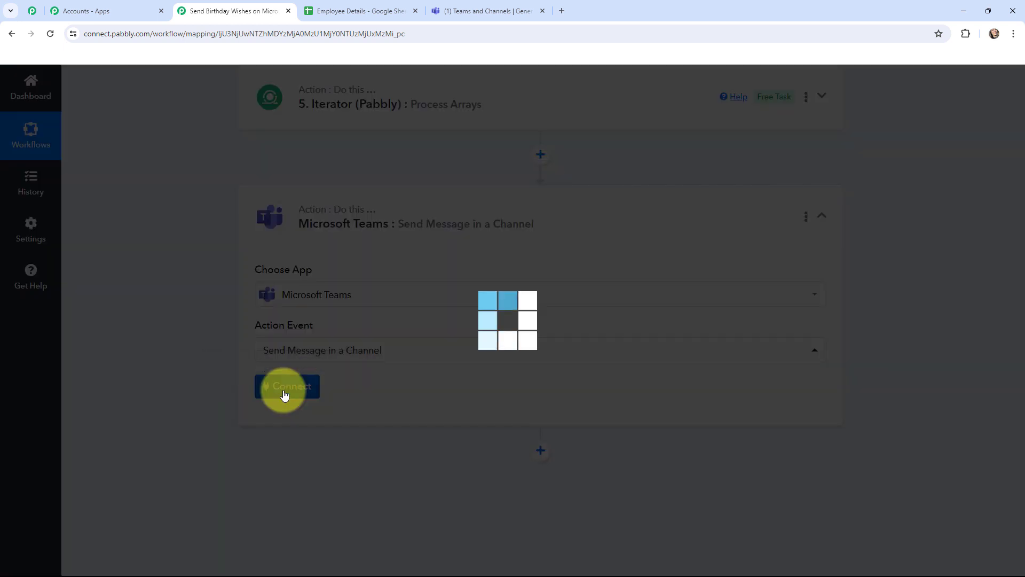
left_click(472, 201)
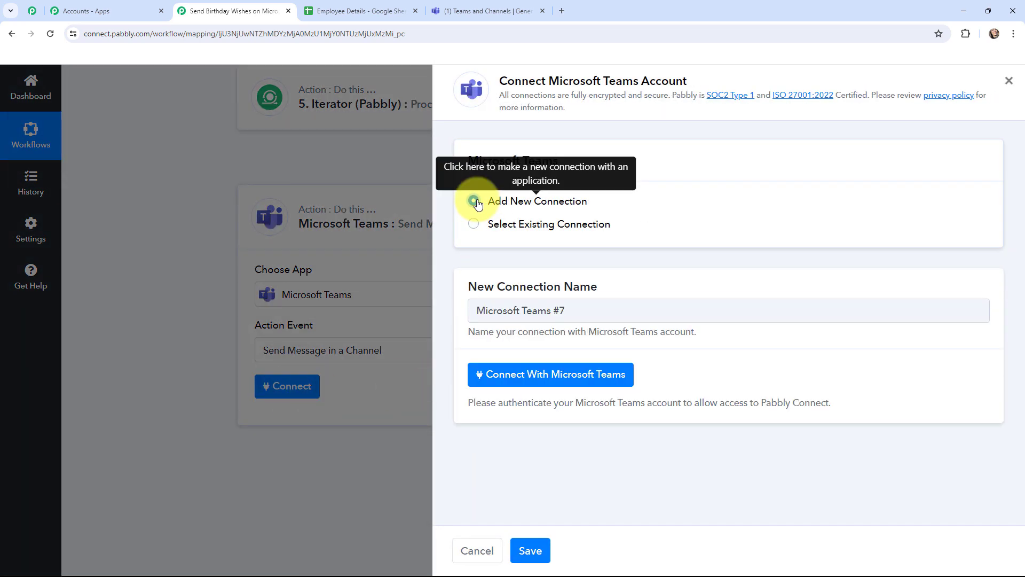
left_click(566, 368)
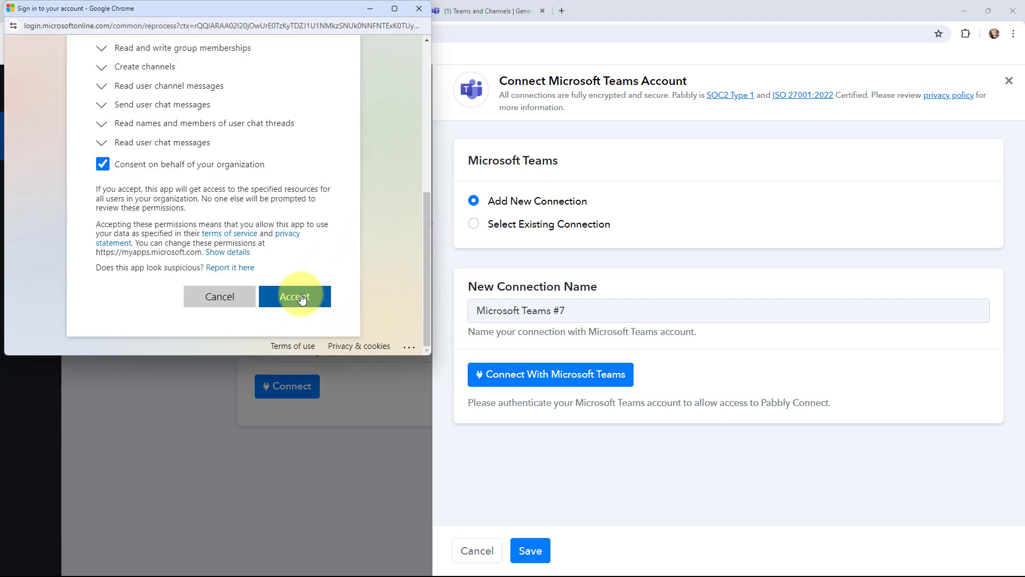
left_click(302, 298)
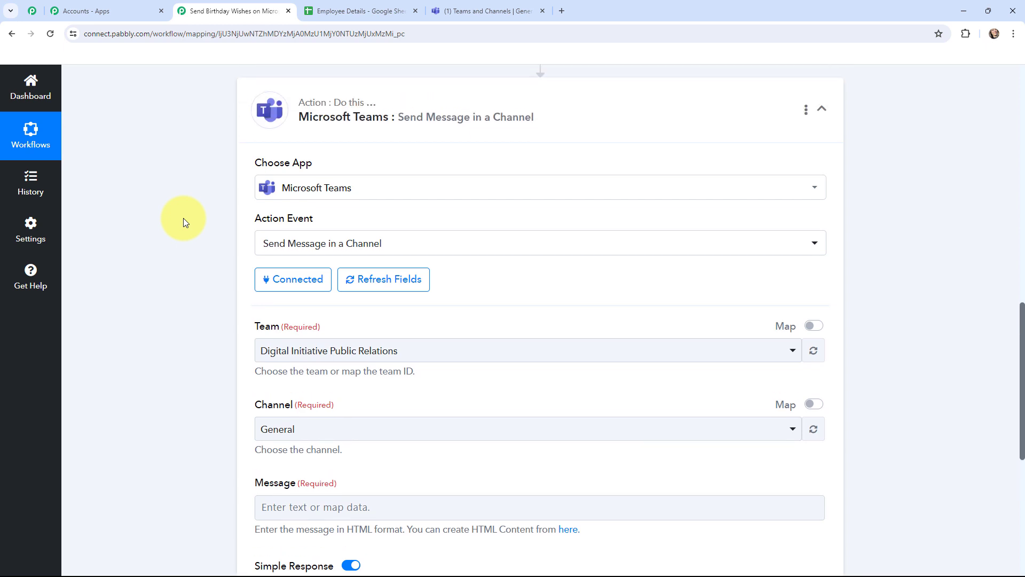
Set the Teams step to team Digital Initiative Public Relations and channel General
scroll(184, 218, "down", 1)
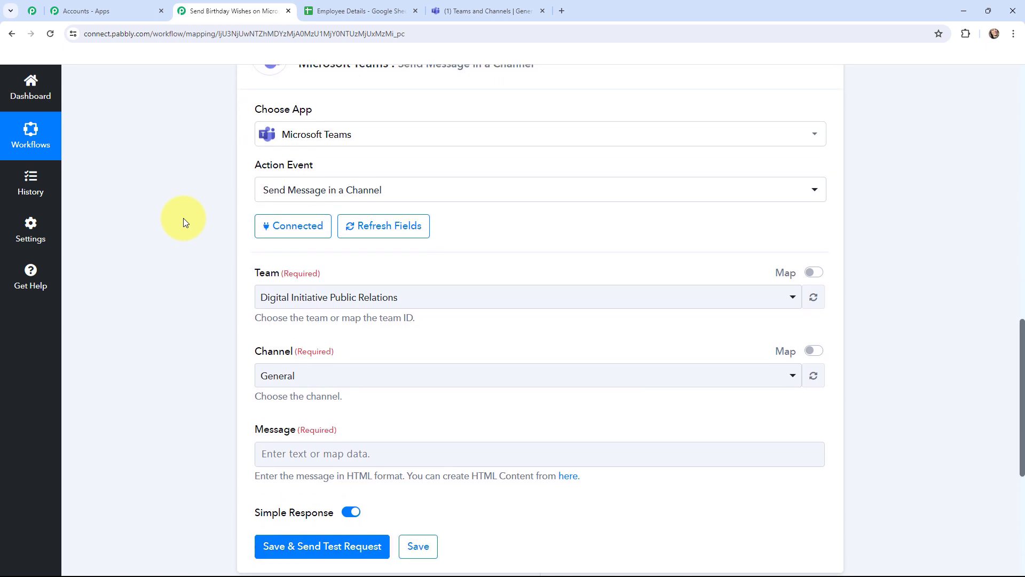
left_click(467, 6)
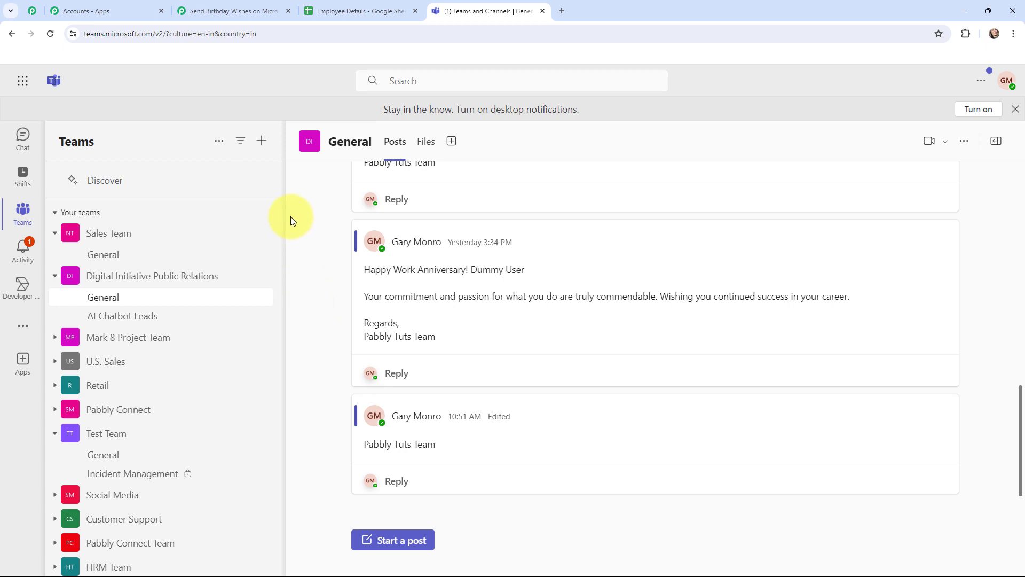
left_click(241, 9)
left_click(275, 297)
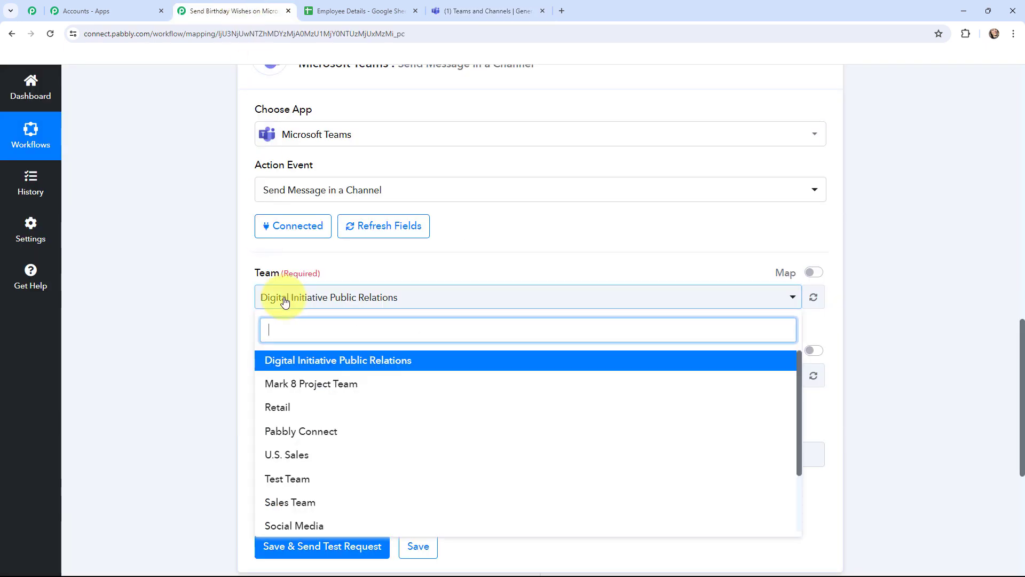
left_click(311, 360)
left_click(289, 375)
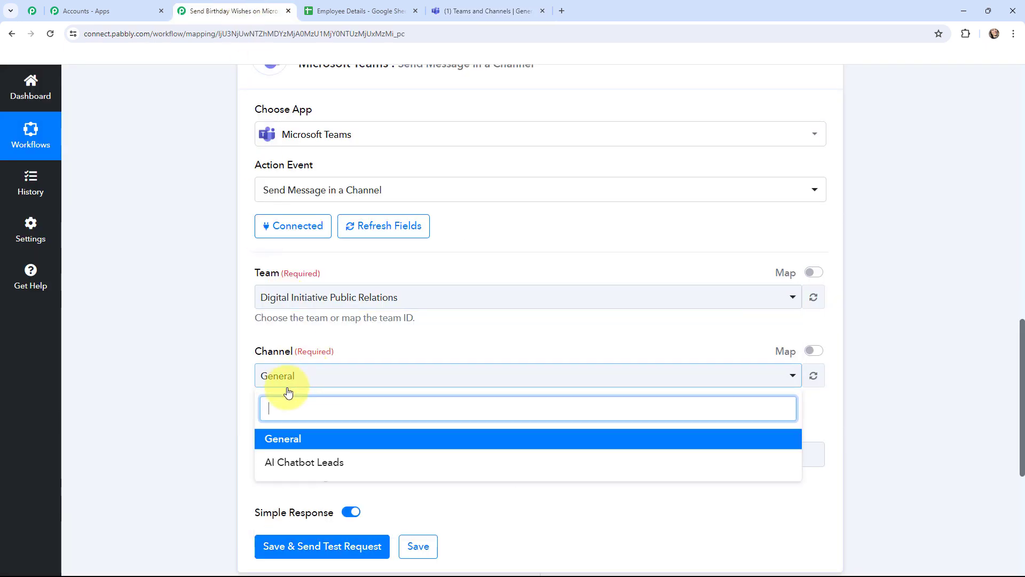
left_click(282, 439)
scroll(230, 307, "down", 2)
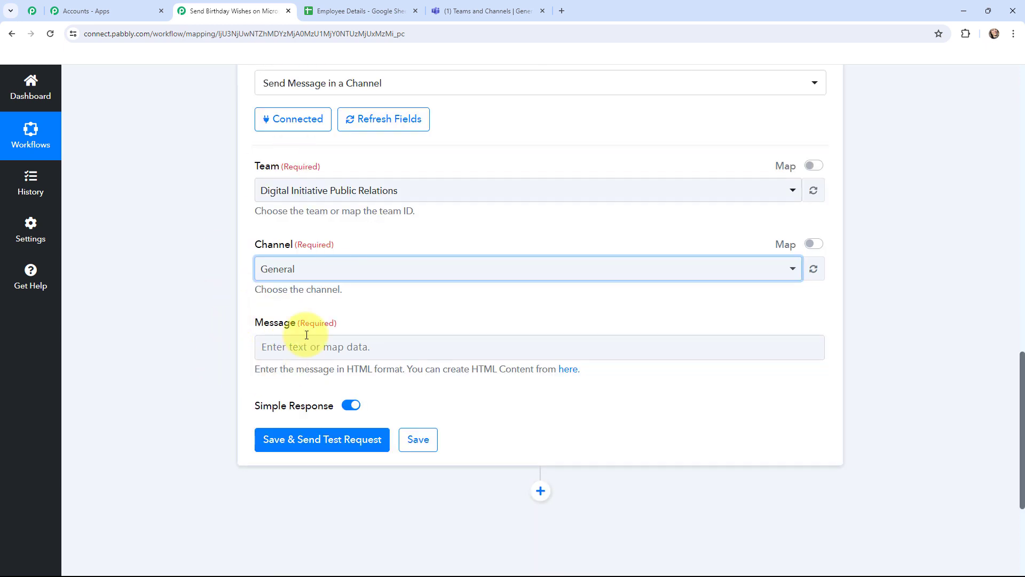
Paste the birthday message and insert the iterator's RowValue Name after 'Happy Birthday!!'
left_click(257, 347)
type("Happy Birthday!!  Wishing you a day filled with happiness and a year filled with joy. Sending you smiles for every moment of your special day.  Regards, Pabbly Tuts Team")
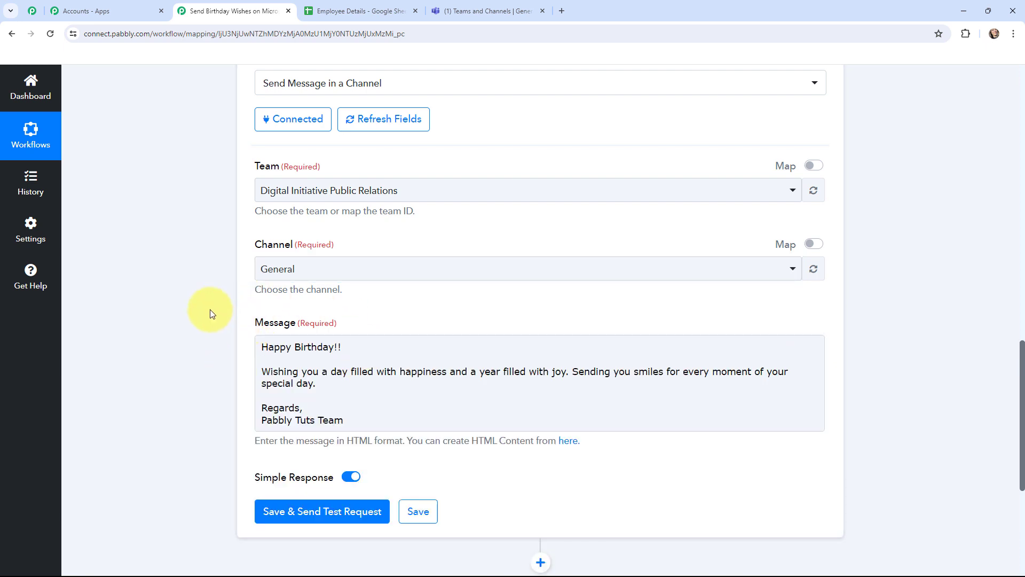
left_click(359, 346)
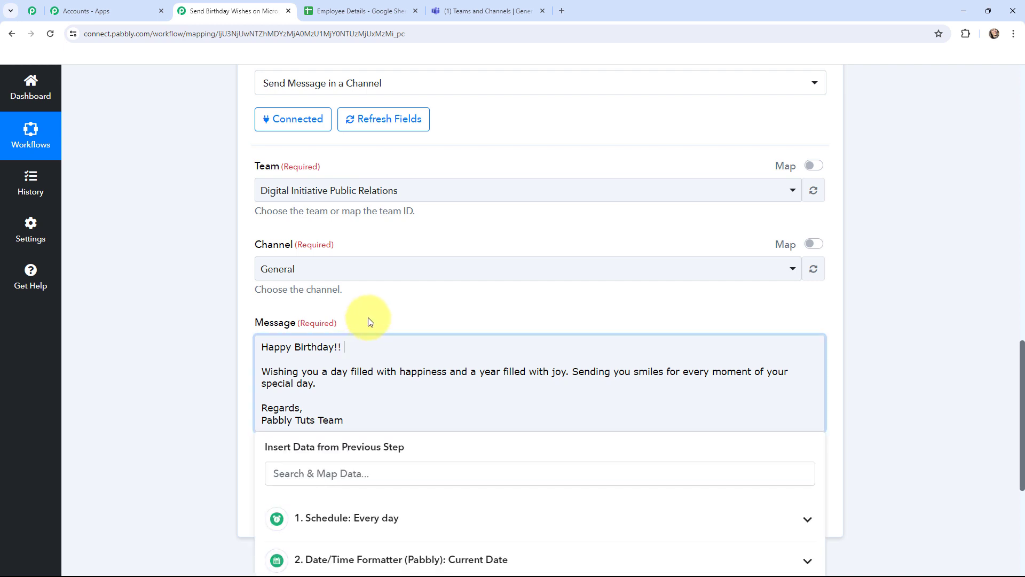
scroll(374, 304, "down", 2)
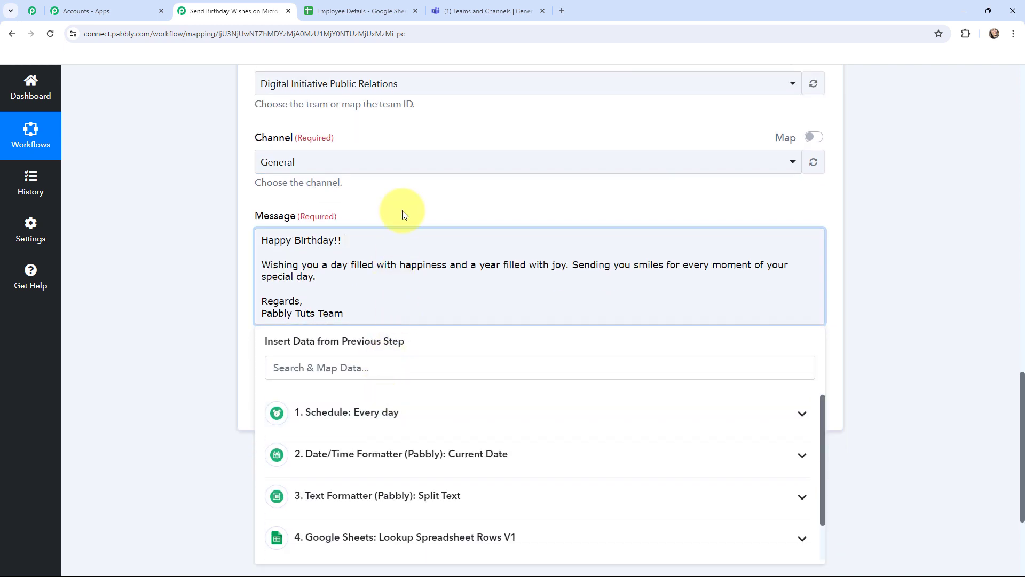
scroll(402, 213, "down", 1)
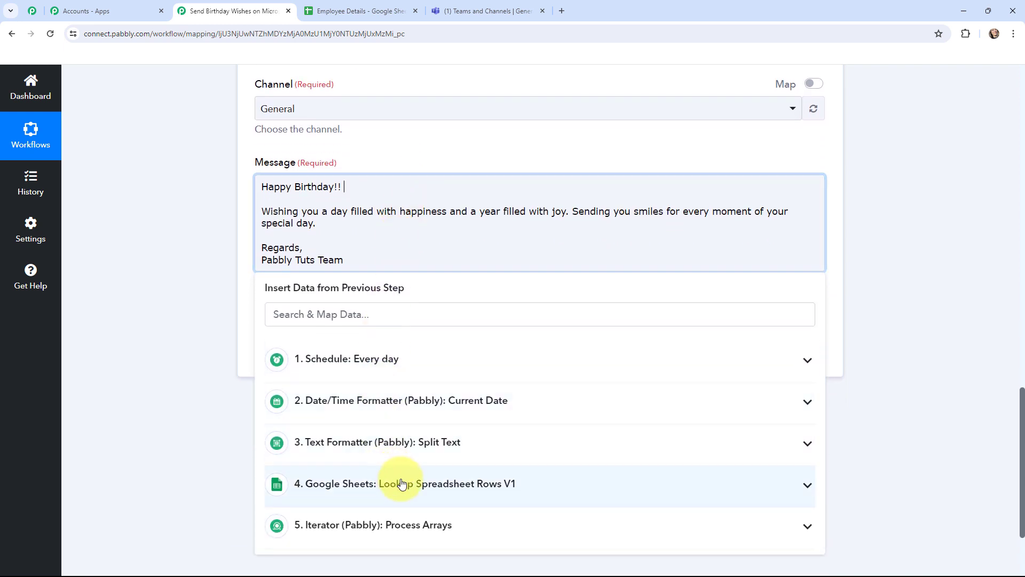
scroll(476, 342, "down", 2)
left_click(451, 412)
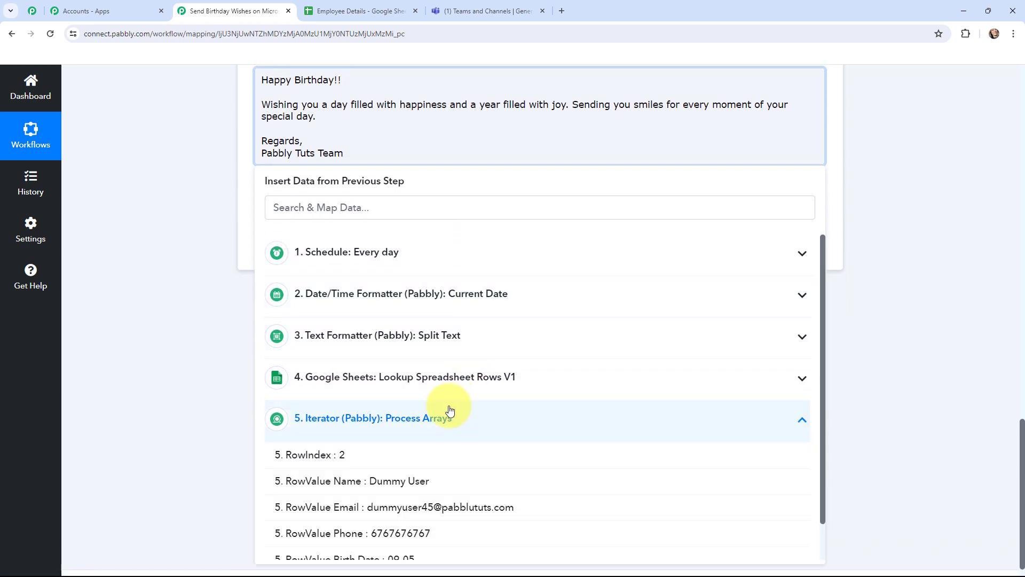
left_click(416, 481)
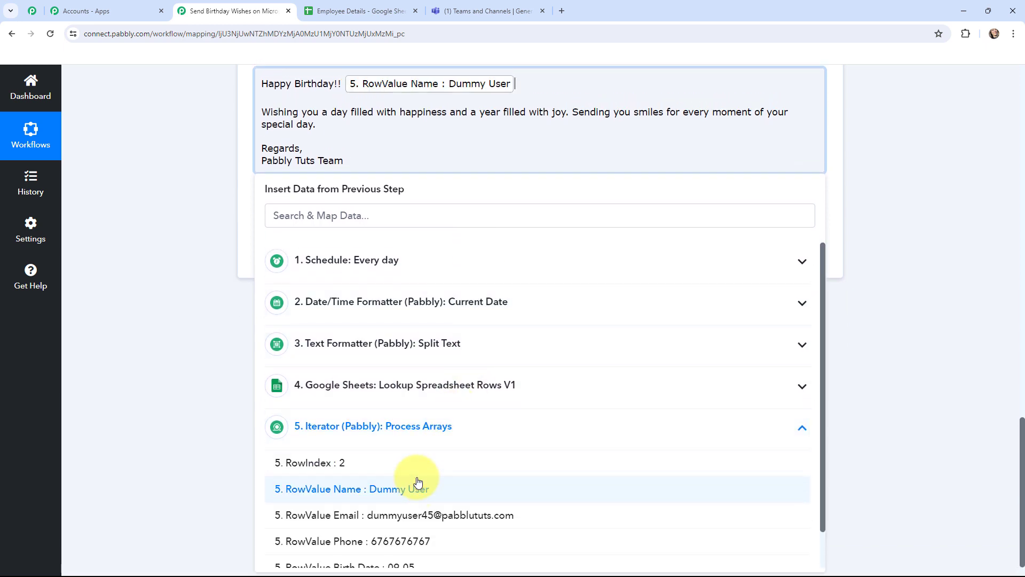
left_click(210, 307)
scroll(169, 306, "up", 3)
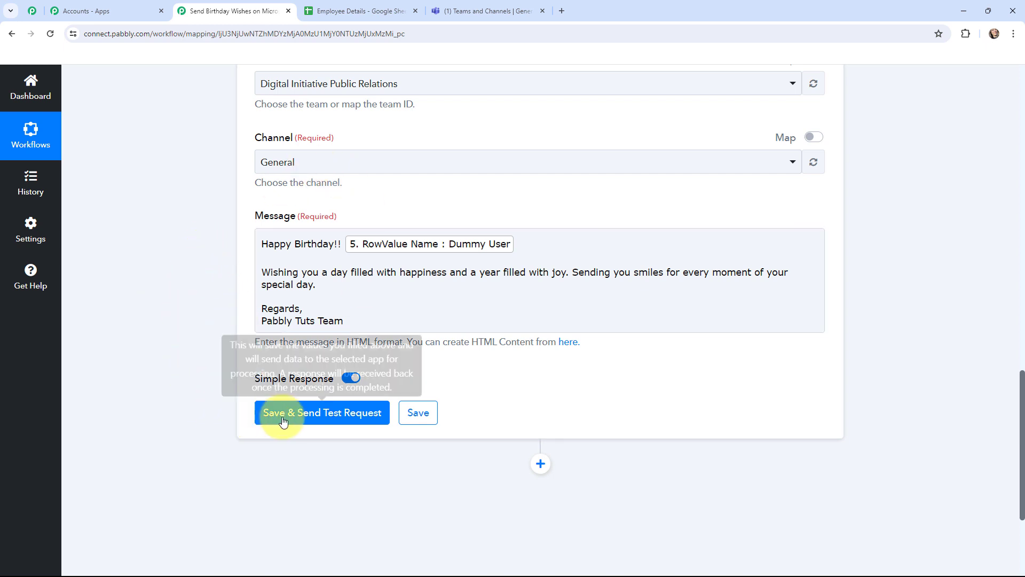
Send a test request and verify the birthday post in the Teams General channel
left_click(317, 416)
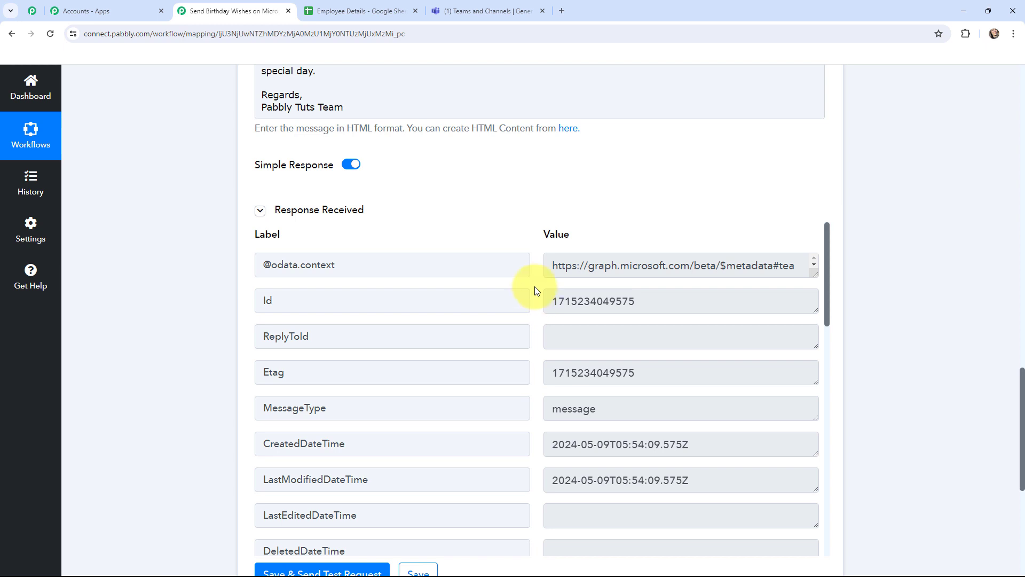
left_click(494, 8)
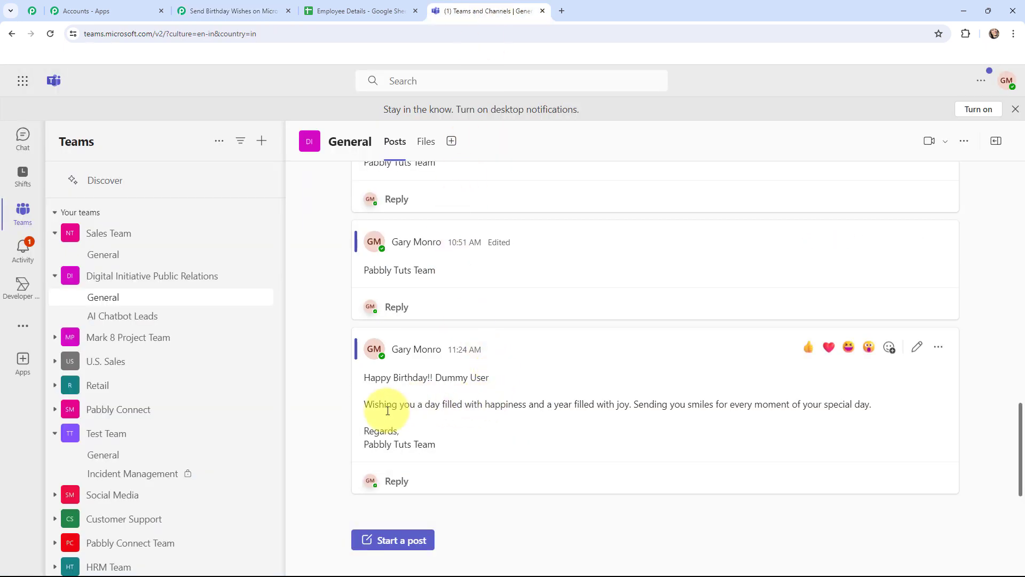